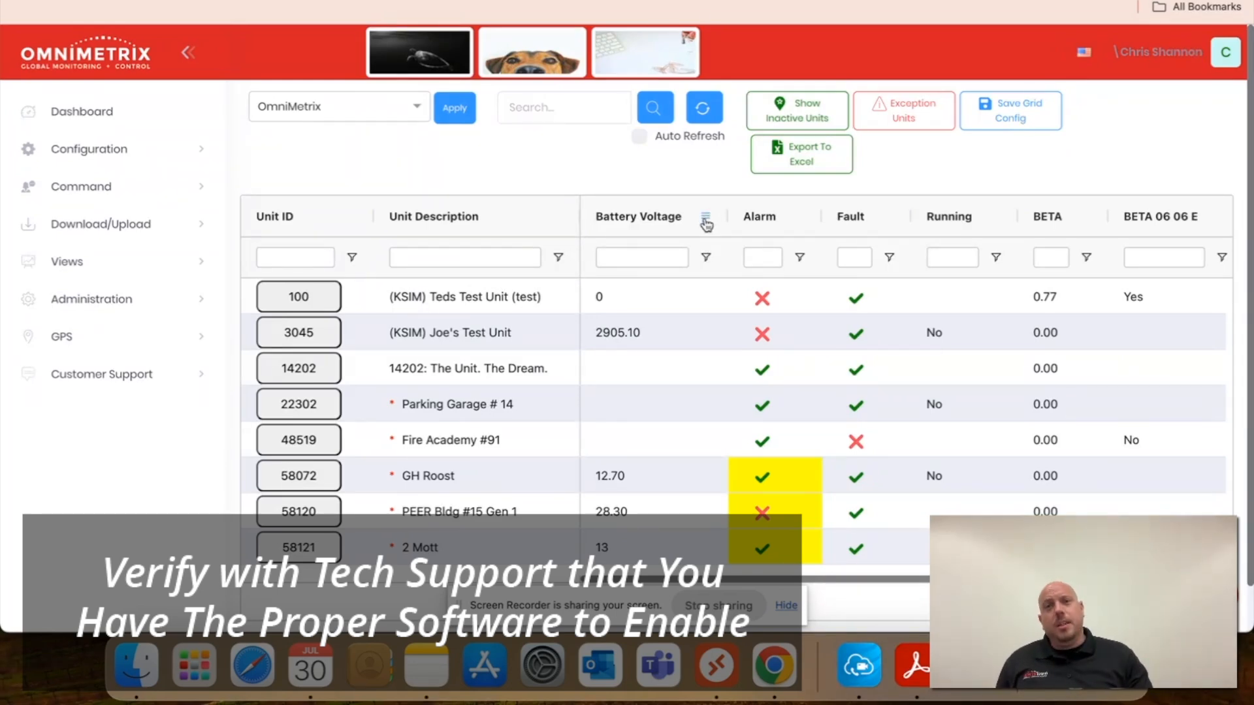
Add the AQI column to the dashboard's unit grid
{"action": "left_click", "coordinate": [706, 218]}
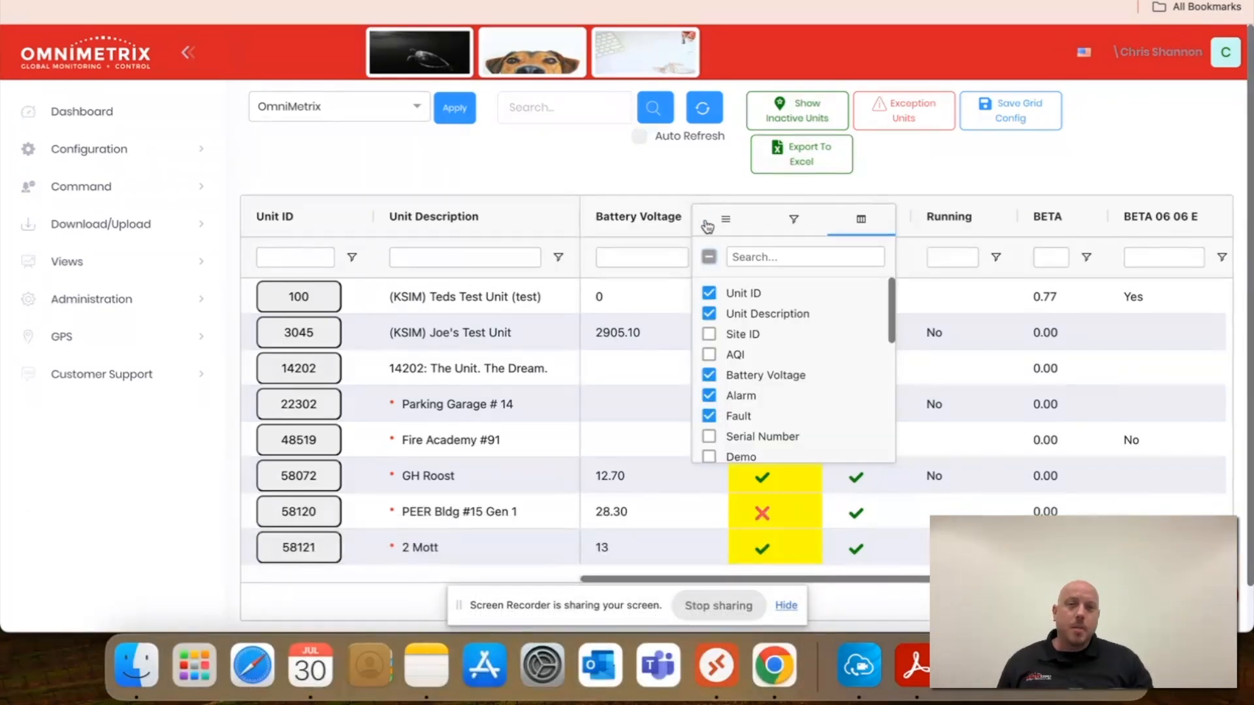
{"action": "left_click", "coordinate": [710, 356]}
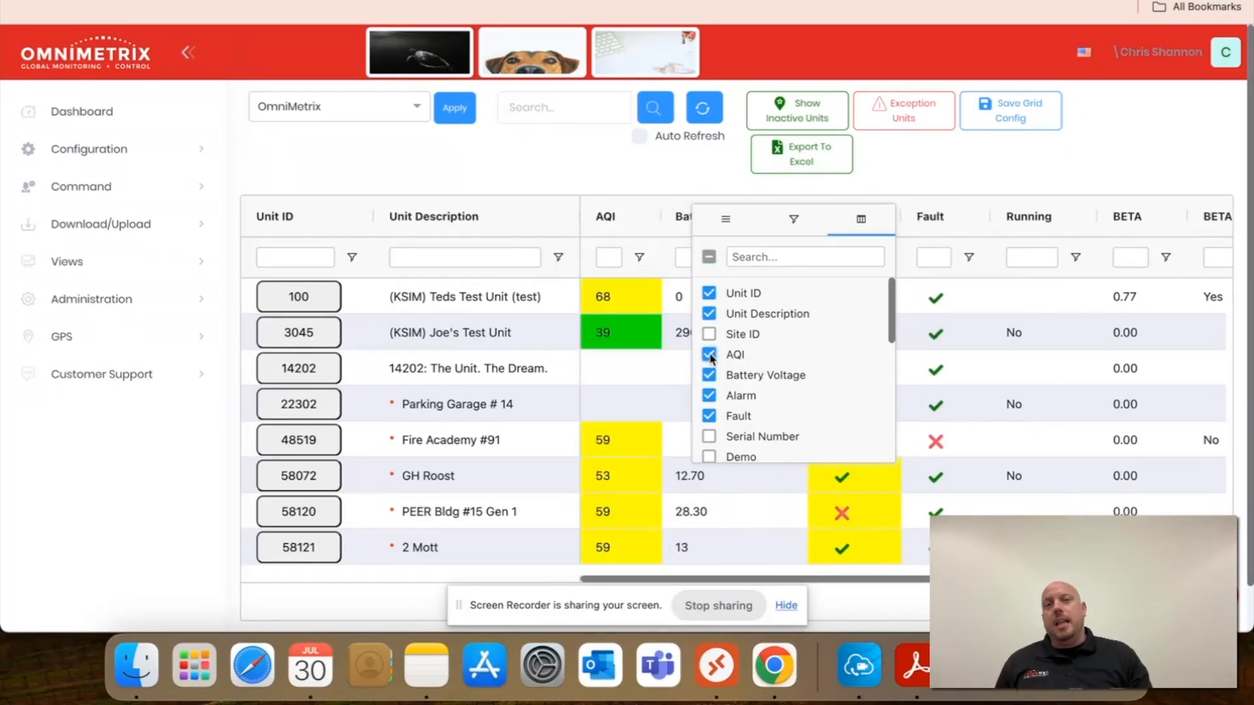
{"action": "left_click", "coordinate": [588, 161]}
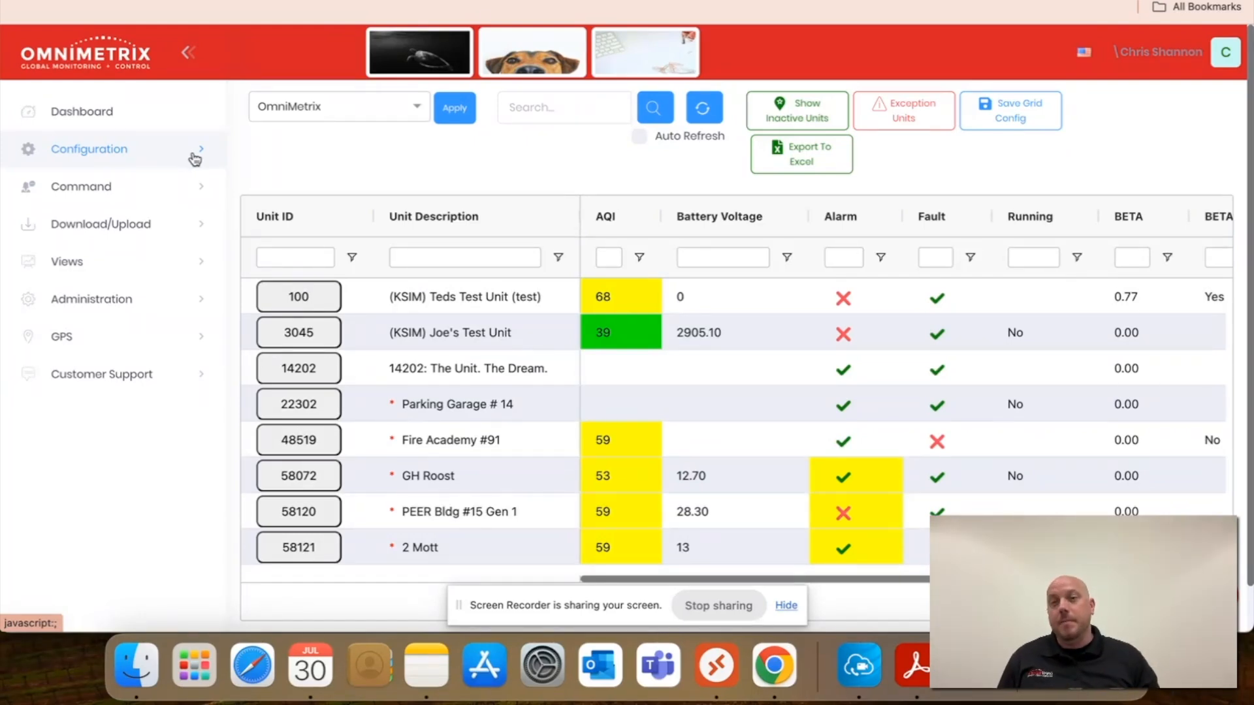
Select unit 100 on the dashboard and open its Edit Monitor configuration page
{"action": "left_click", "coordinate": [327, 301]}
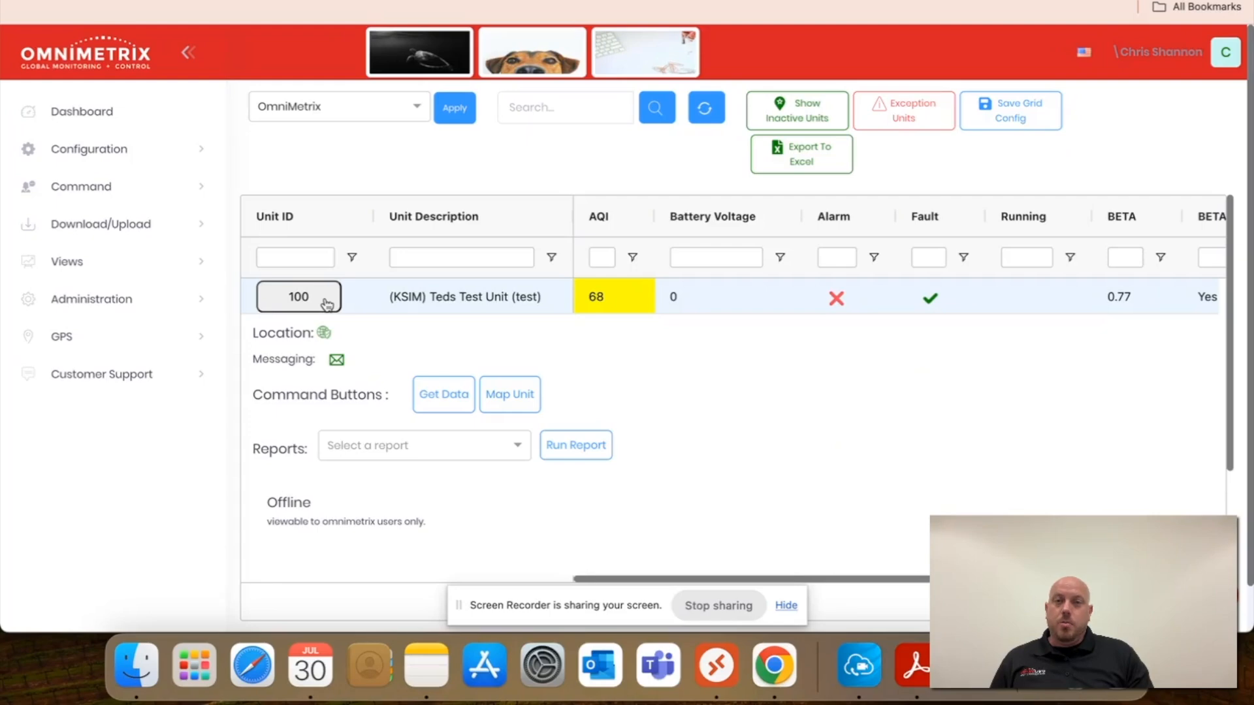
{"action": "left_click", "coordinate": [191, 149]}
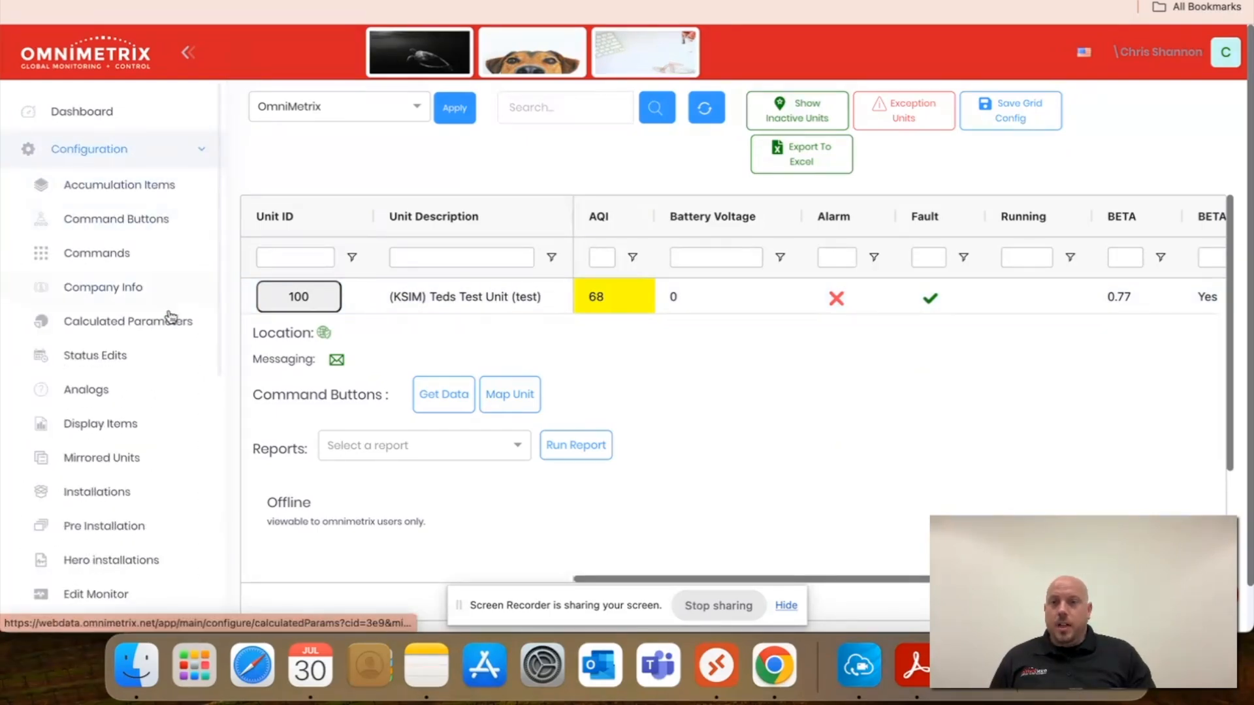
{"action": "scroll", "coordinate": [157, 352], "scroll_direction": "down", "scroll_amount": 2}
{"action": "left_click", "coordinate": [117, 531]}
{"action": "scroll", "coordinate": [1001, 488], "scroll_direction": "down", "scroll_amount": 2}
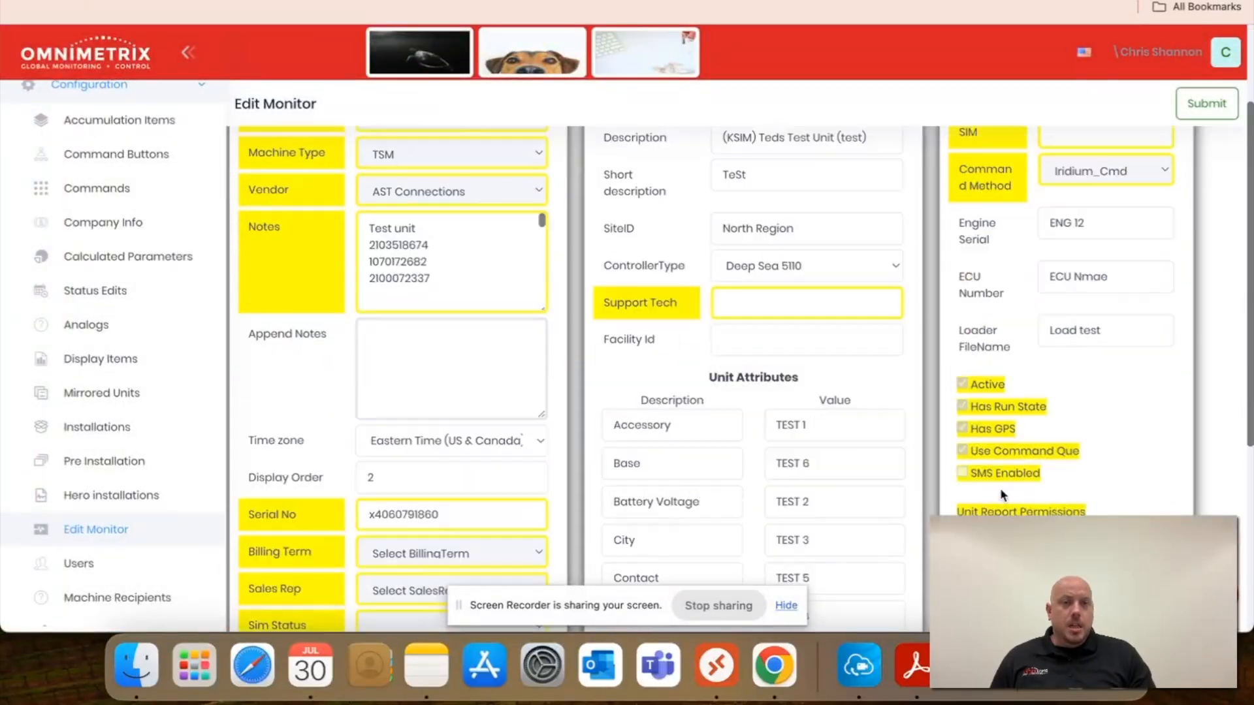
Enable Enforce AQI for the unit, agree to the stated terms and conditions, and submit the change
{"action": "scroll", "coordinate": [1000, 487], "scroll_direction": "down", "scroll_amount": 5}
{"action": "left_click", "coordinate": [964, 297]}
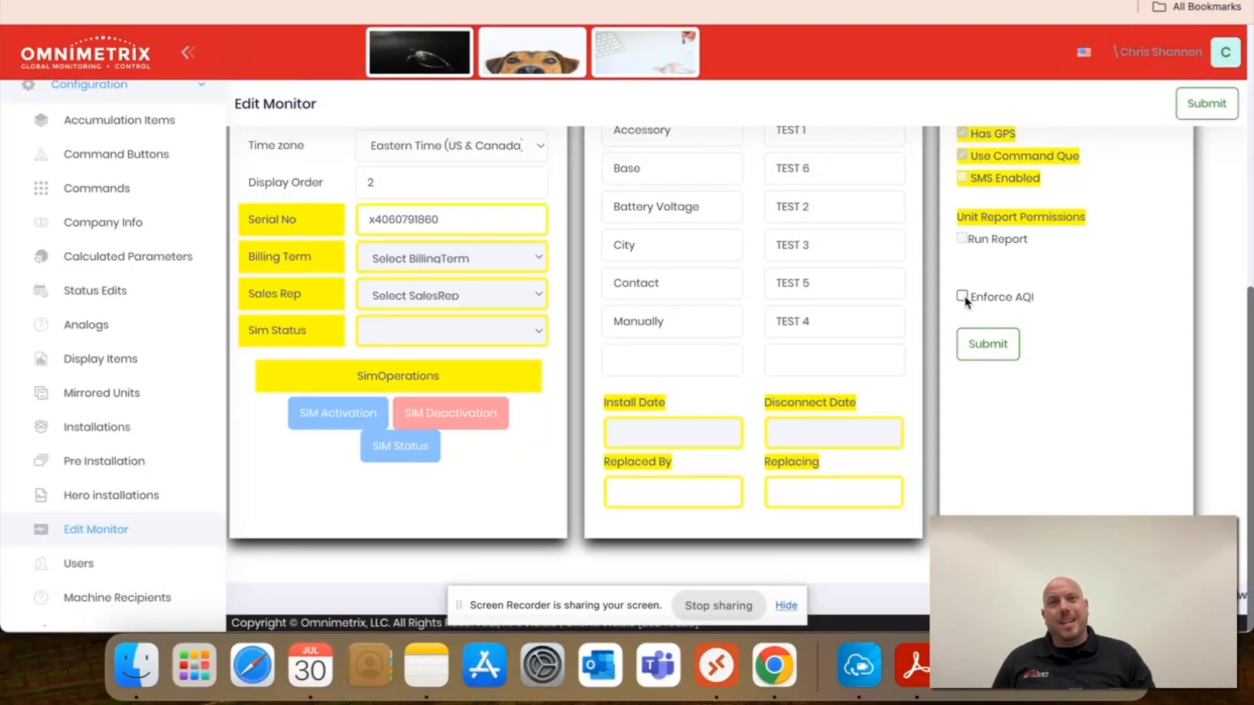
{"action": "left_click", "coordinate": [964, 297]}
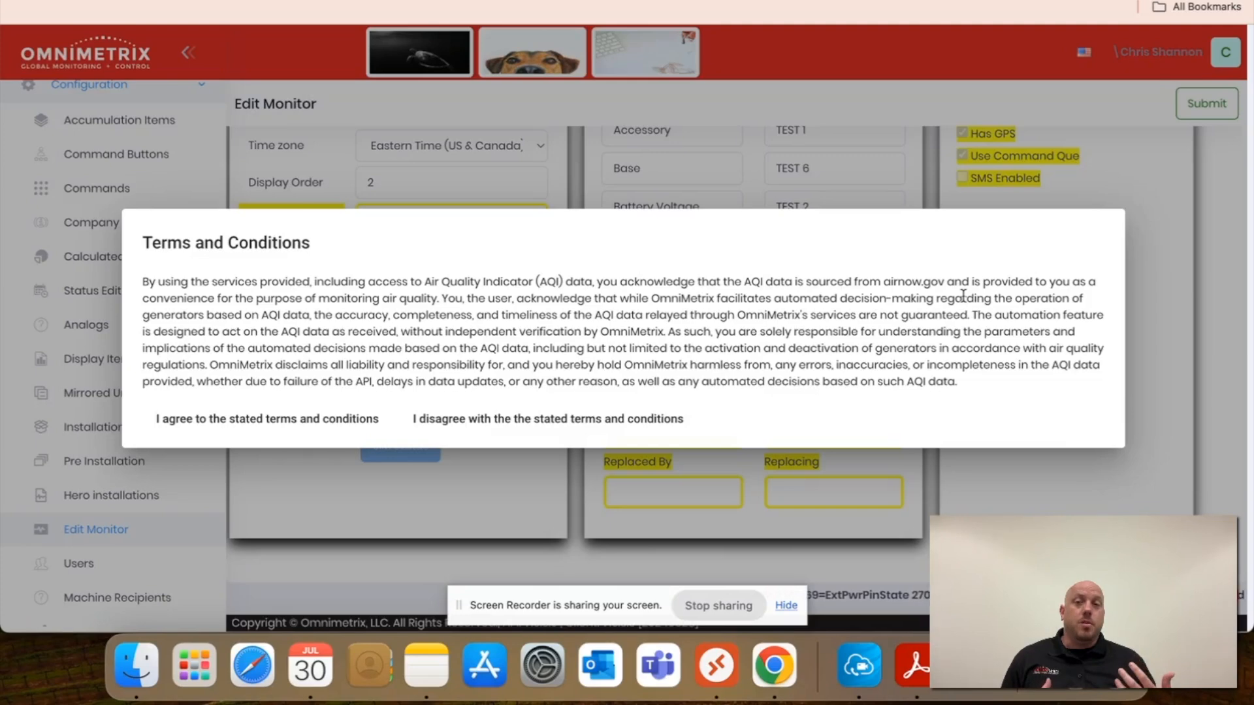
{"action": "left_click", "coordinate": [325, 427]}
{"action": "left_click", "coordinate": [969, 356]}
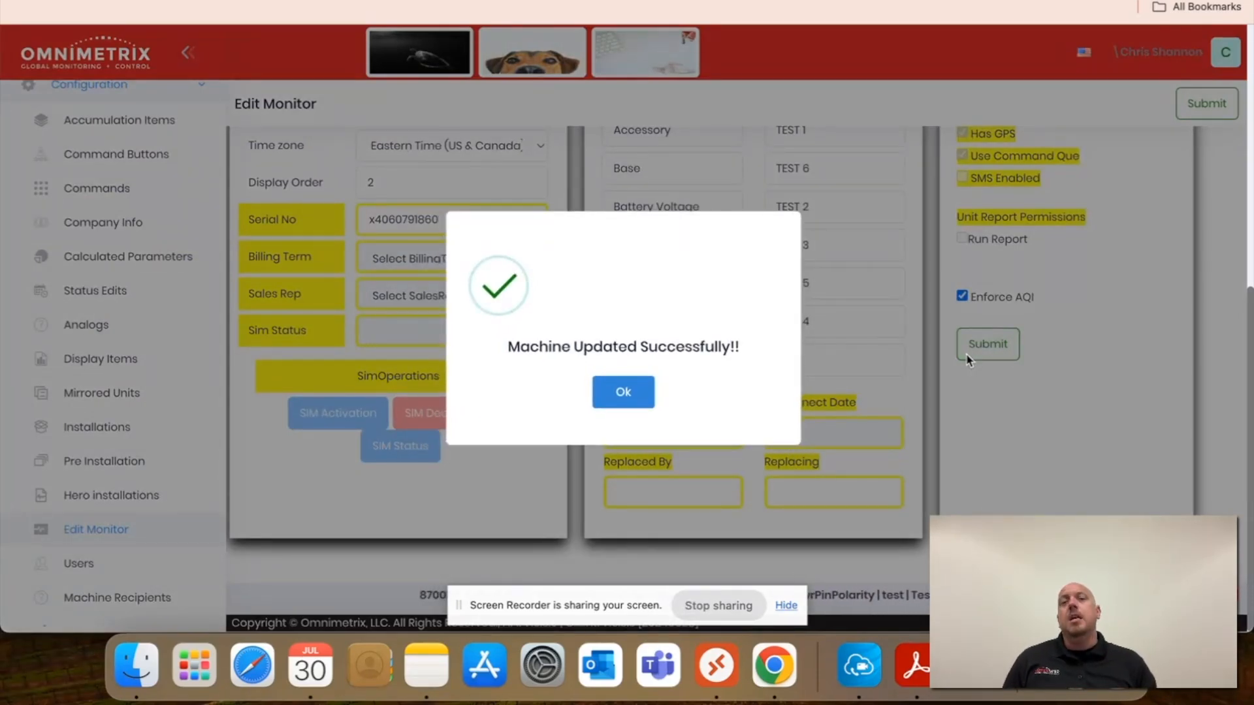
{"action": "left_click", "coordinate": [622, 393]}
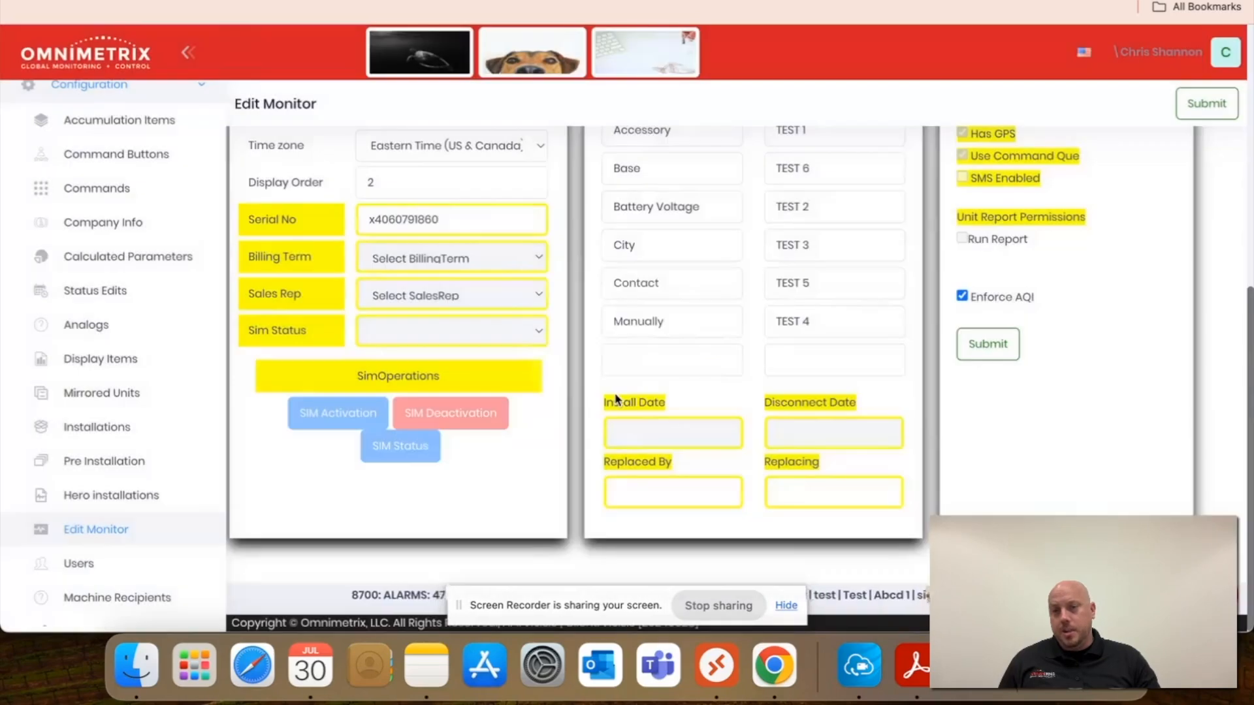
Return to the dashboard and open the messaging recipients of unit 100
{"action": "scroll", "coordinate": [188, 198], "scroll_direction": "up", "scroll_amount": 2}
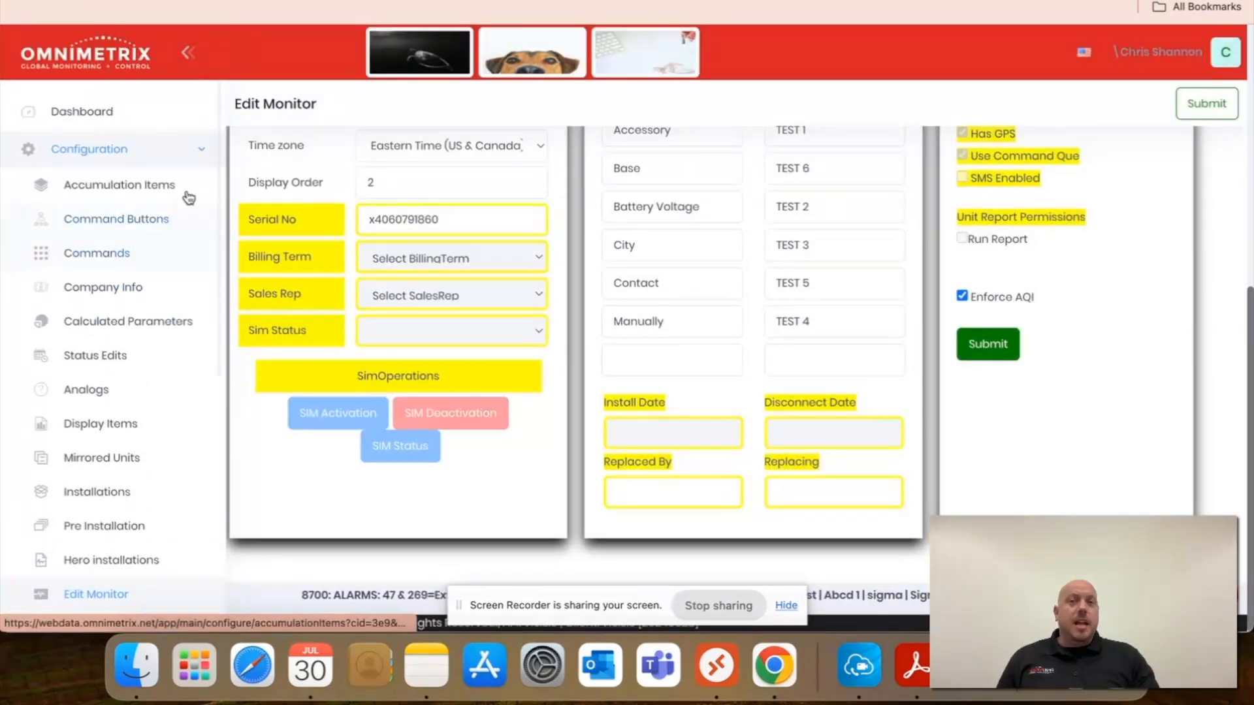
{"action": "left_click", "coordinate": [193, 154]}
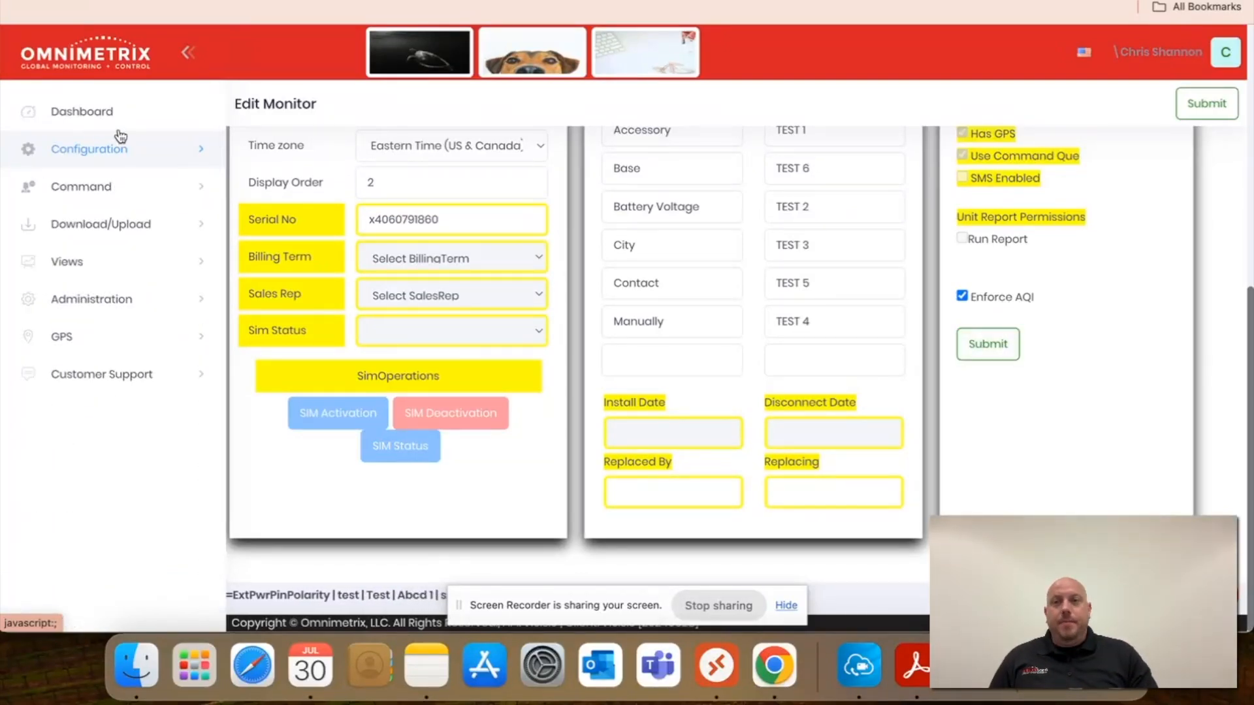
{"action": "left_click", "coordinate": [65, 111]}
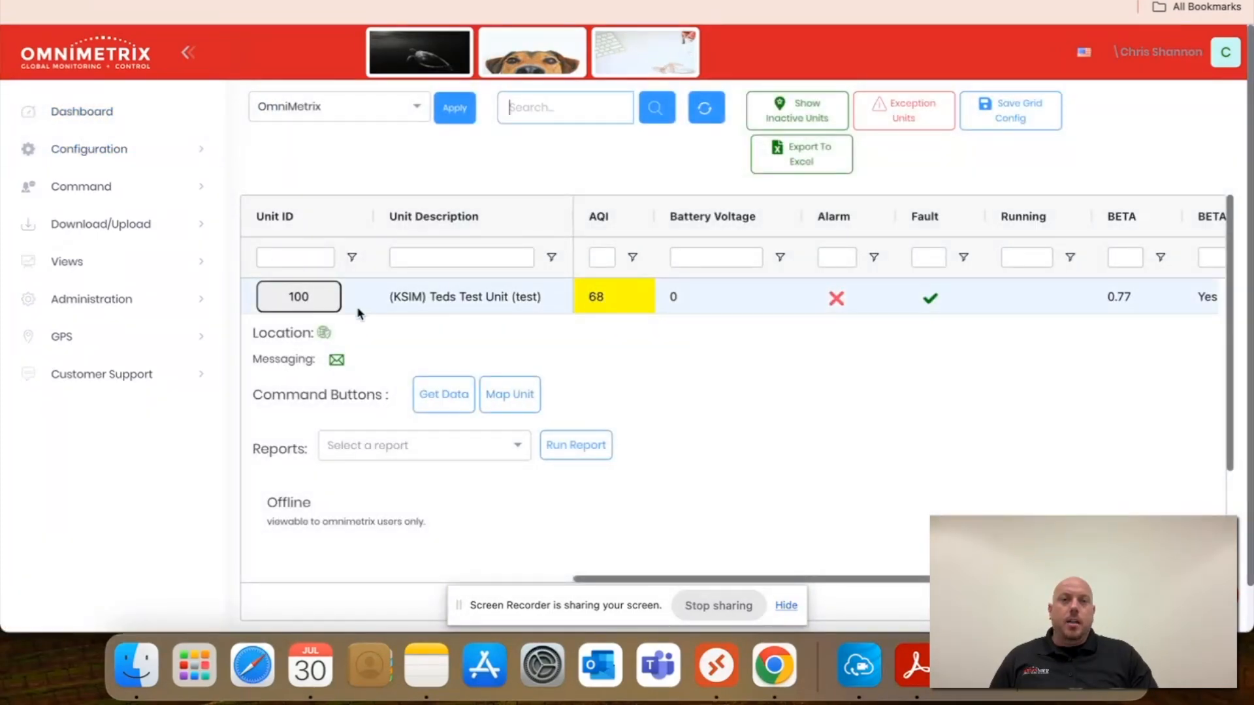
{"action": "left_click", "coordinate": [337, 361]}
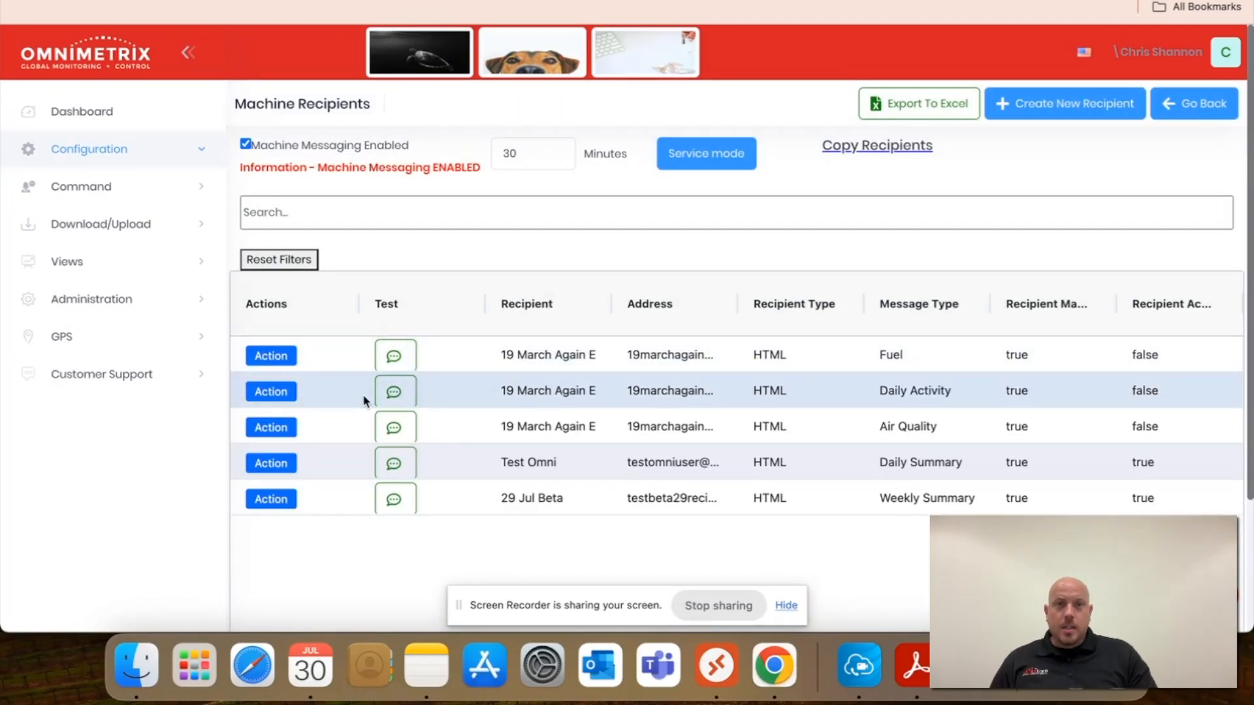
Create a new recipient from the existing contact's phone entry, enabling Recipient Active and Recipient Machine Active and agreeing to the alert consent
{"action": "left_click", "coordinate": [1076, 107]}
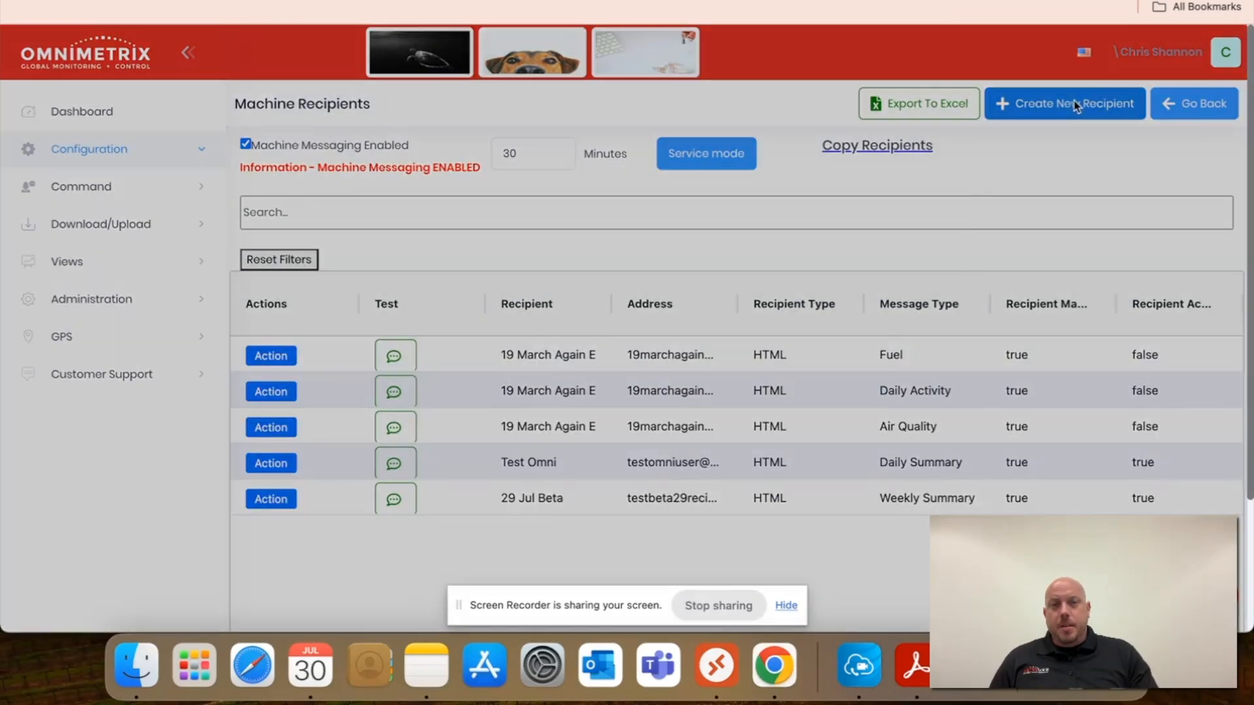
{"action": "left_click", "coordinate": [468, 159]}
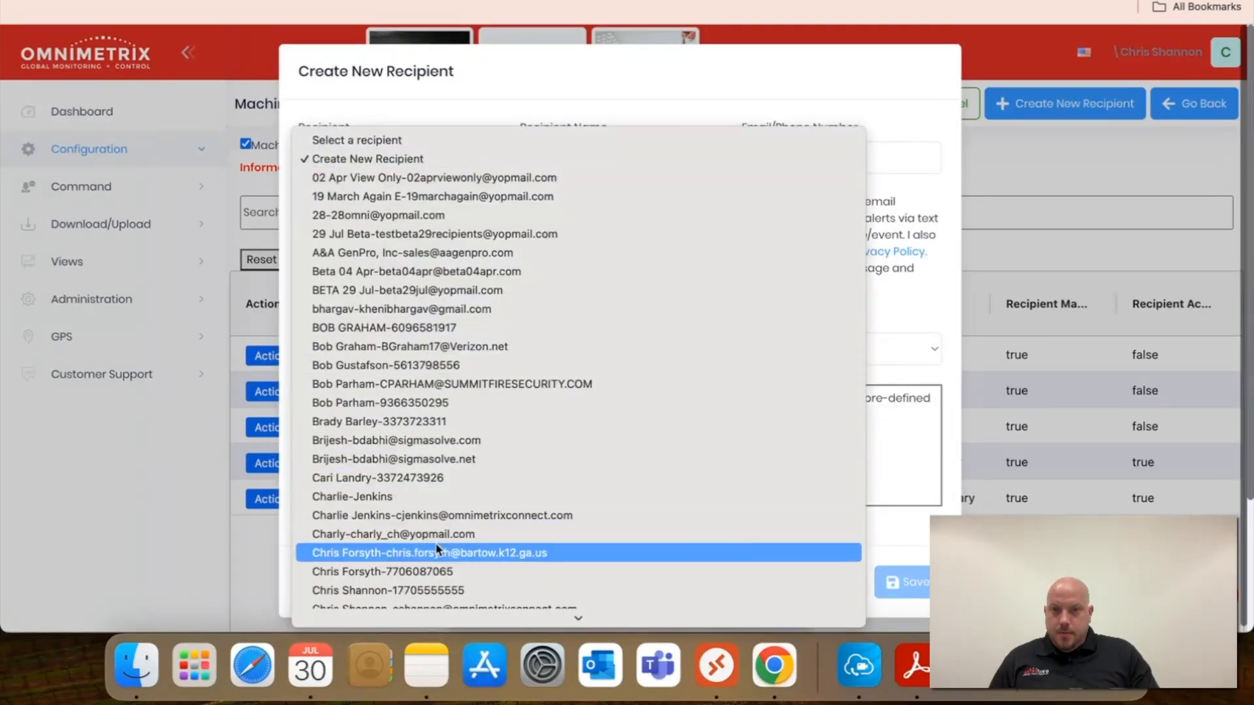
{"action": "left_click", "coordinate": [437, 590]}
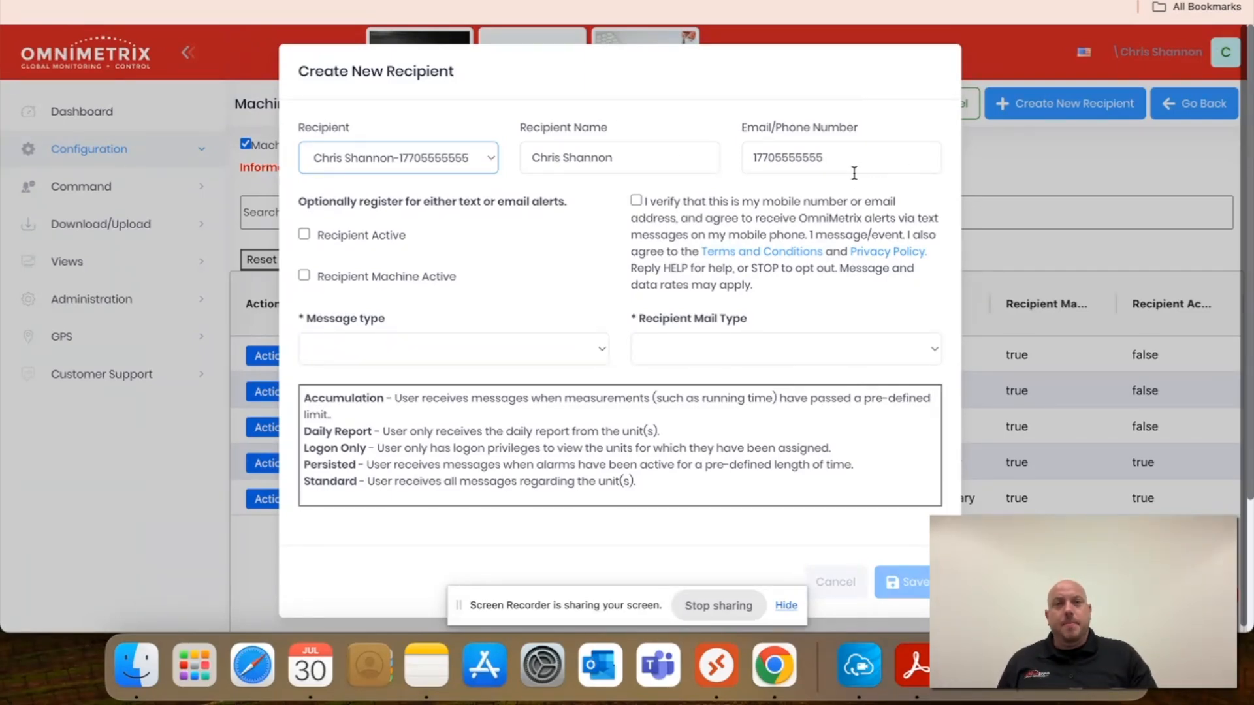
{"action": "left_click", "coordinate": [304, 234]}
{"action": "left_click", "coordinate": [304, 276]}
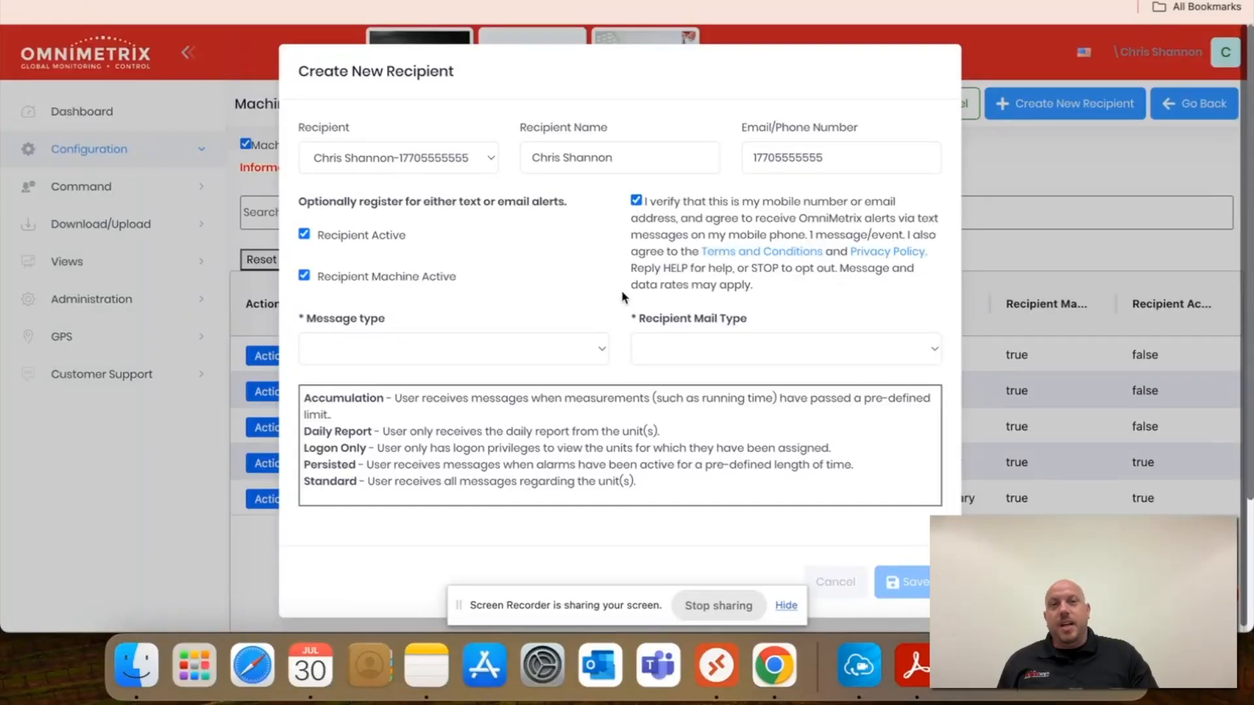
Set the recipient's message type to Air Quality and mail type to Text, and save the recipient
{"action": "left_click", "coordinate": [578, 350]}
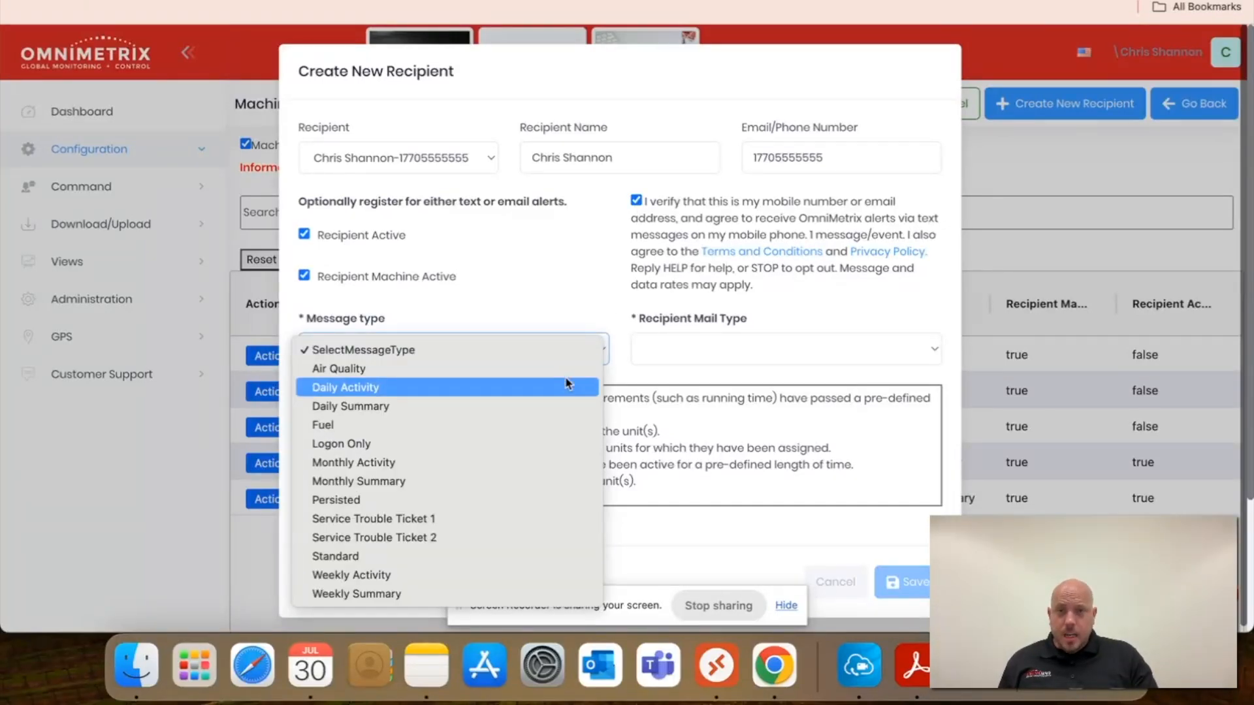
{"action": "left_click", "coordinate": [569, 368]}
{"action": "left_click", "coordinate": [712, 356]}
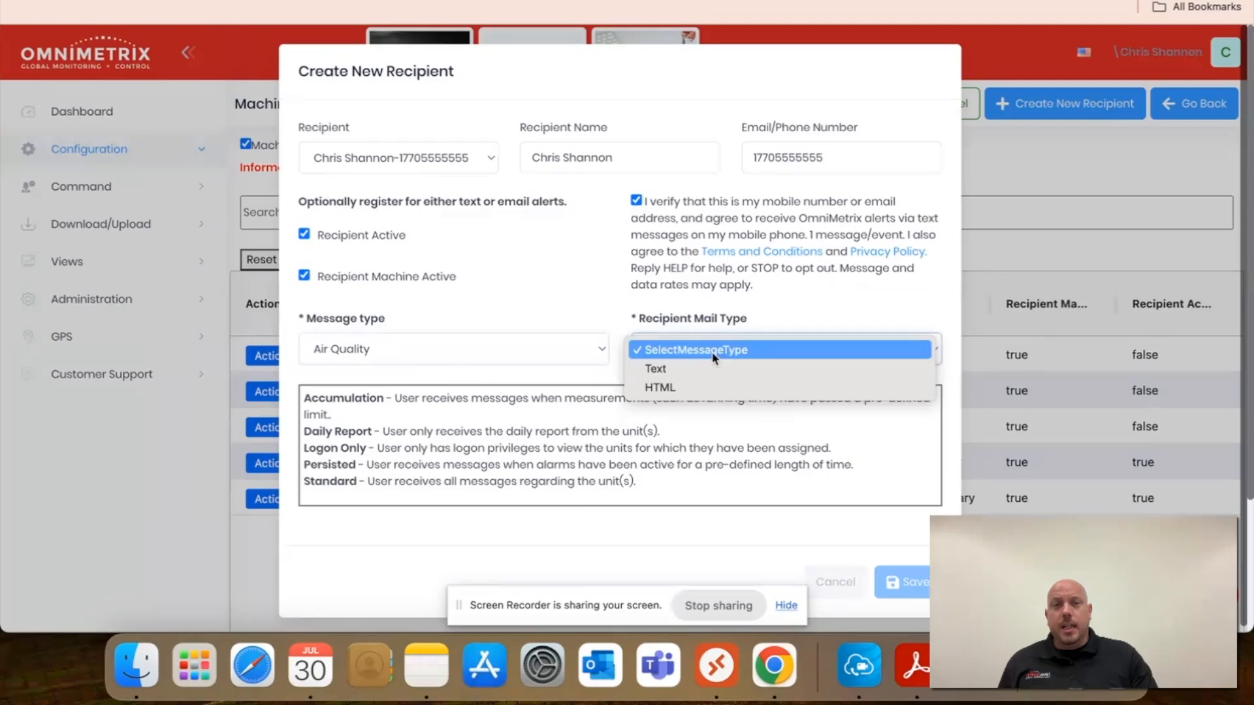
{"action": "left_click", "coordinate": [714, 367]}
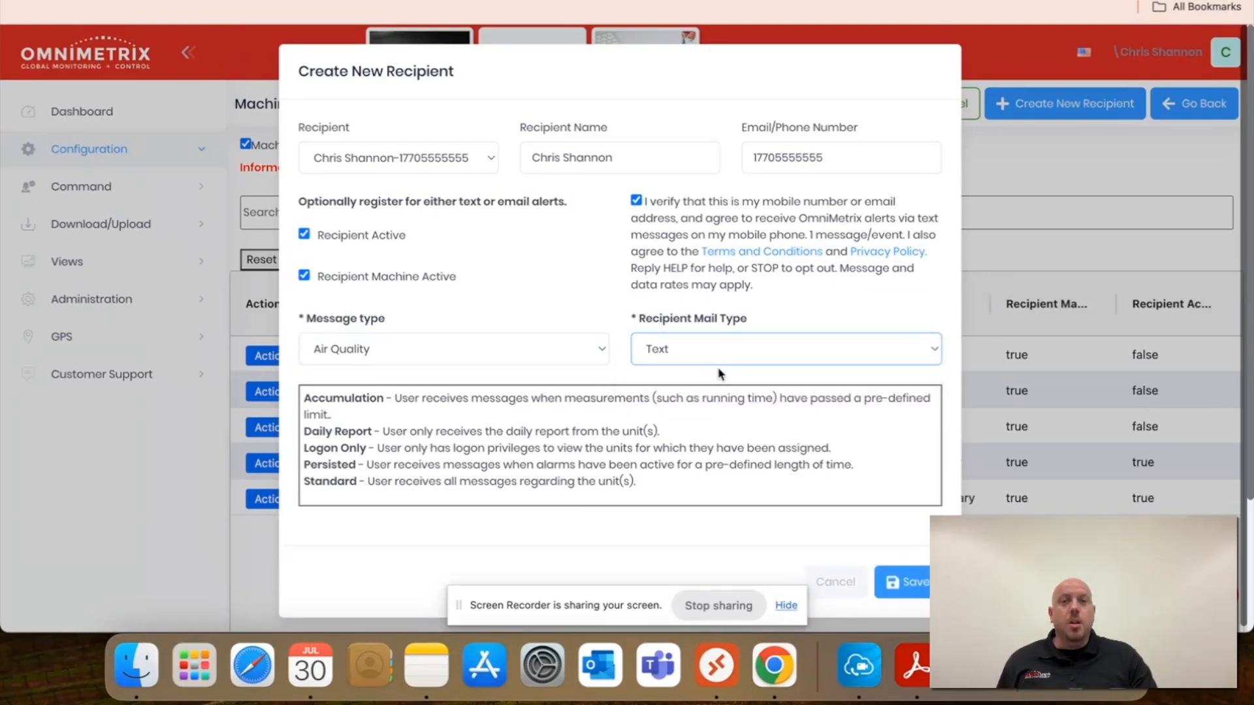
{"action": "left_click", "coordinate": [895, 582]}
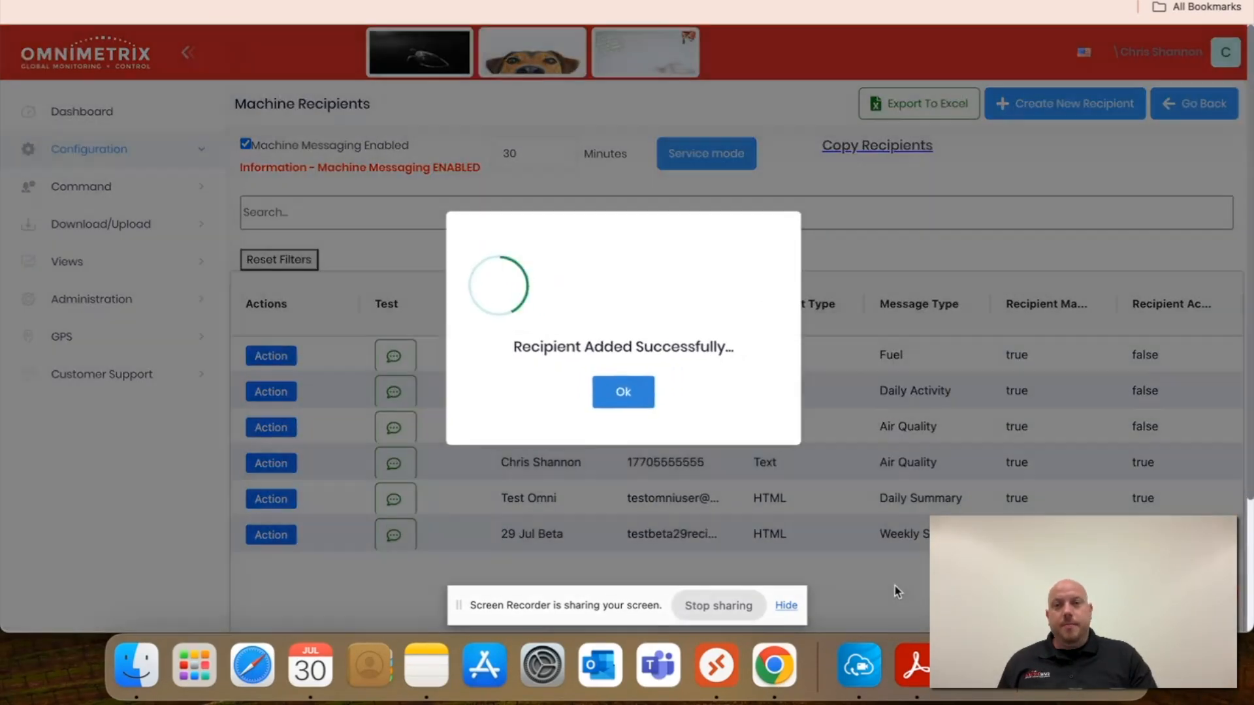
{"action": "left_click", "coordinate": [623, 393]}
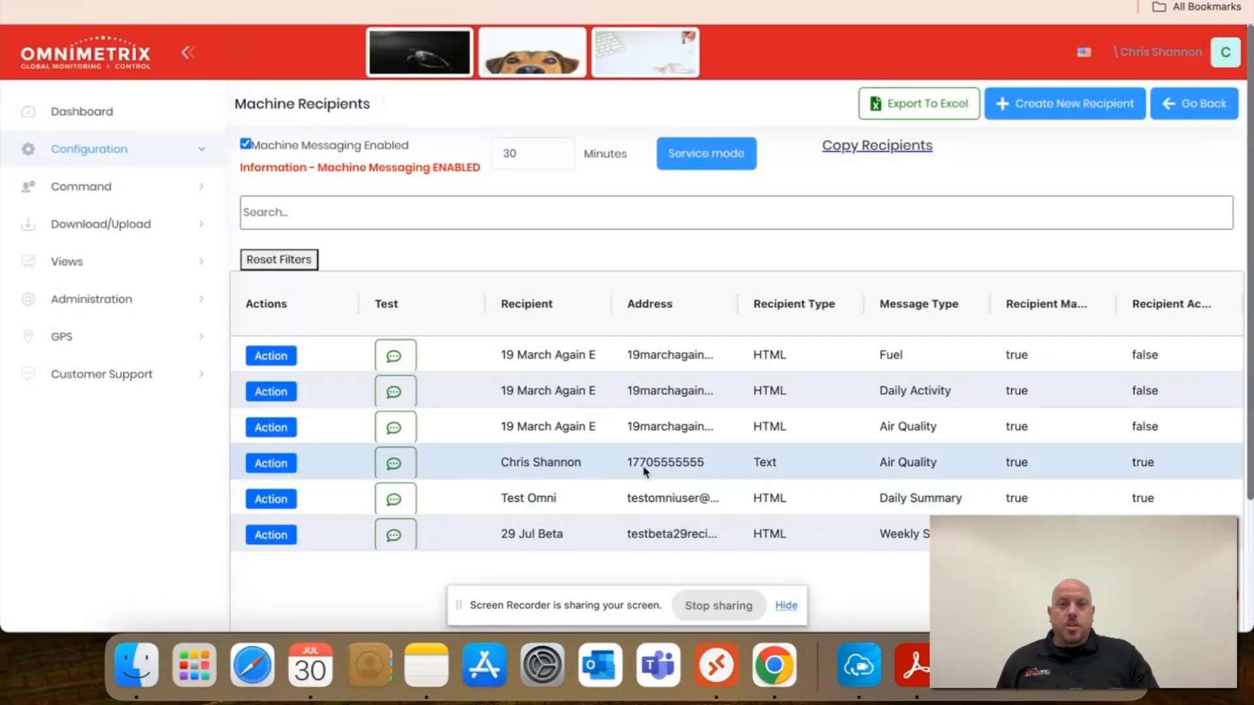
{"action": "left_click", "coordinate": [943, 466]}
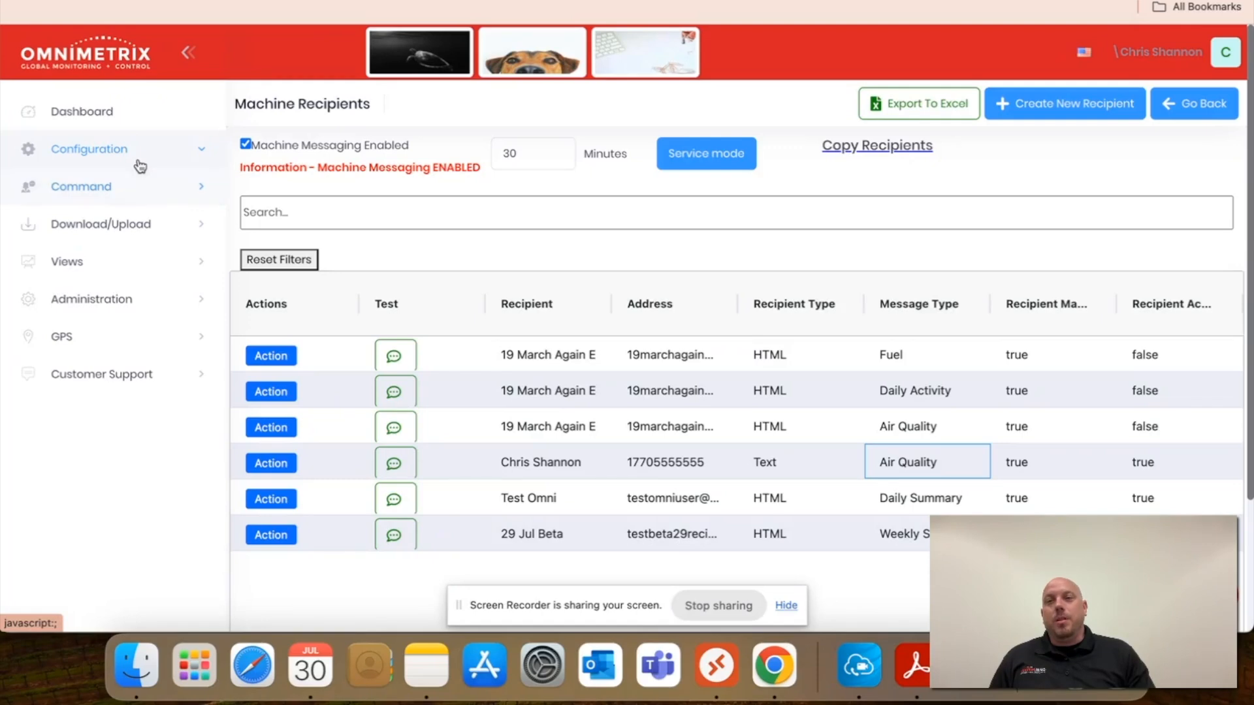
Open the PG Exercise Scheduler from the dashboard and add unit 100 to the machines in the command list
{"action": "left_click", "coordinate": [98, 117]}
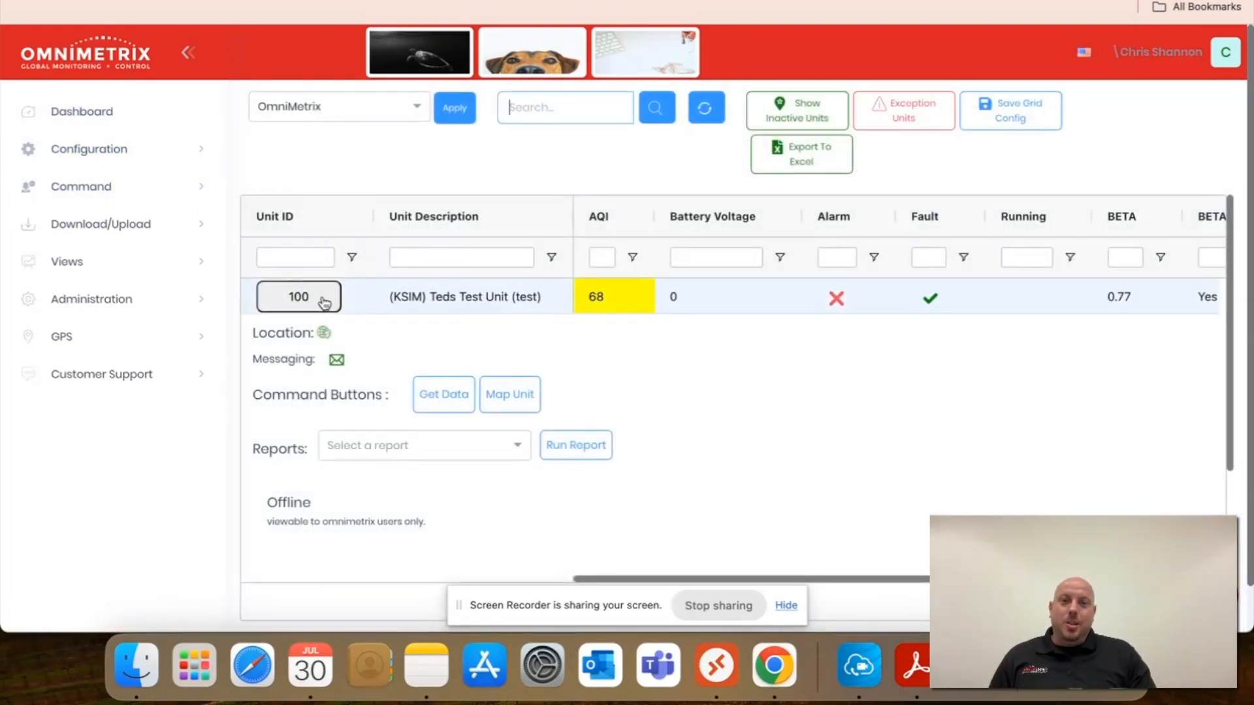
{"action": "left_click", "coordinate": [189, 158]}
{"action": "scroll", "coordinate": [118, 364], "scroll_direction": "down", "scroll_amount": 7}
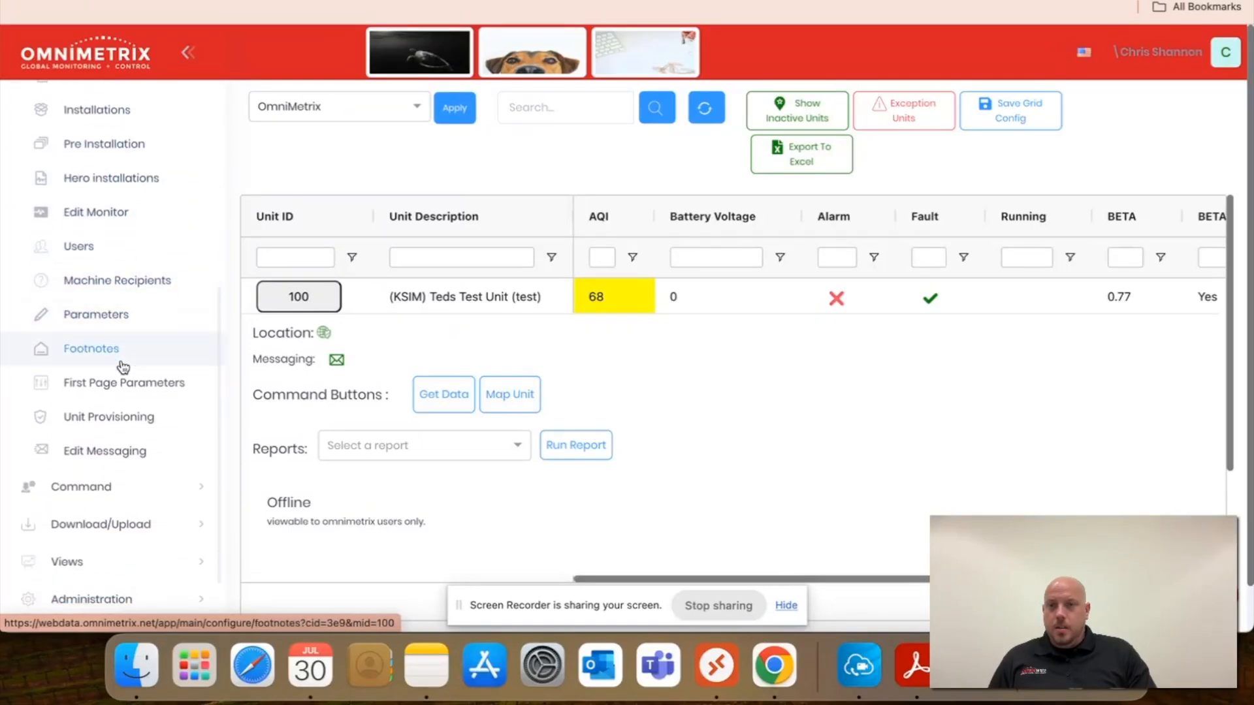
{"action": "left_click", "coordinate": [164, 410]}
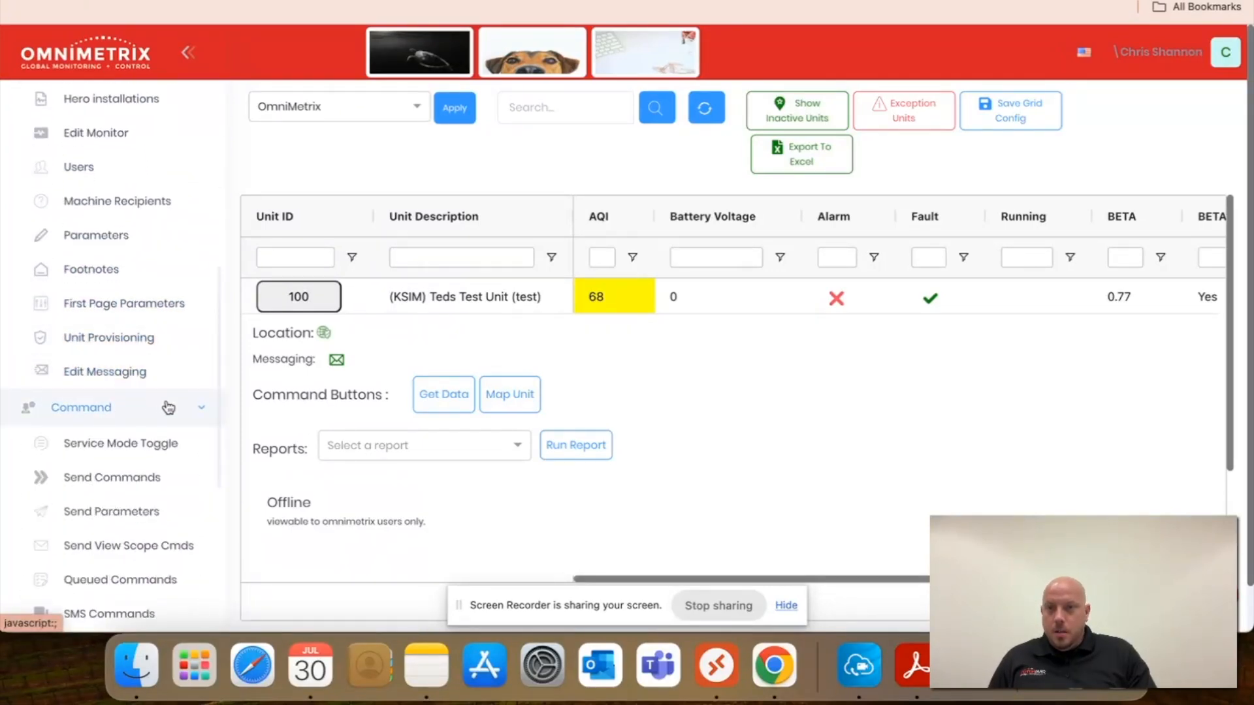
{"action": "scroll", "coordinate": [173, 409], "scroll_direction": "down", "scroll_amount": 3}
{"action": "scroll", "coordinate": [175, 406], "scroll_direction": "down", "scroll_amount": 5}
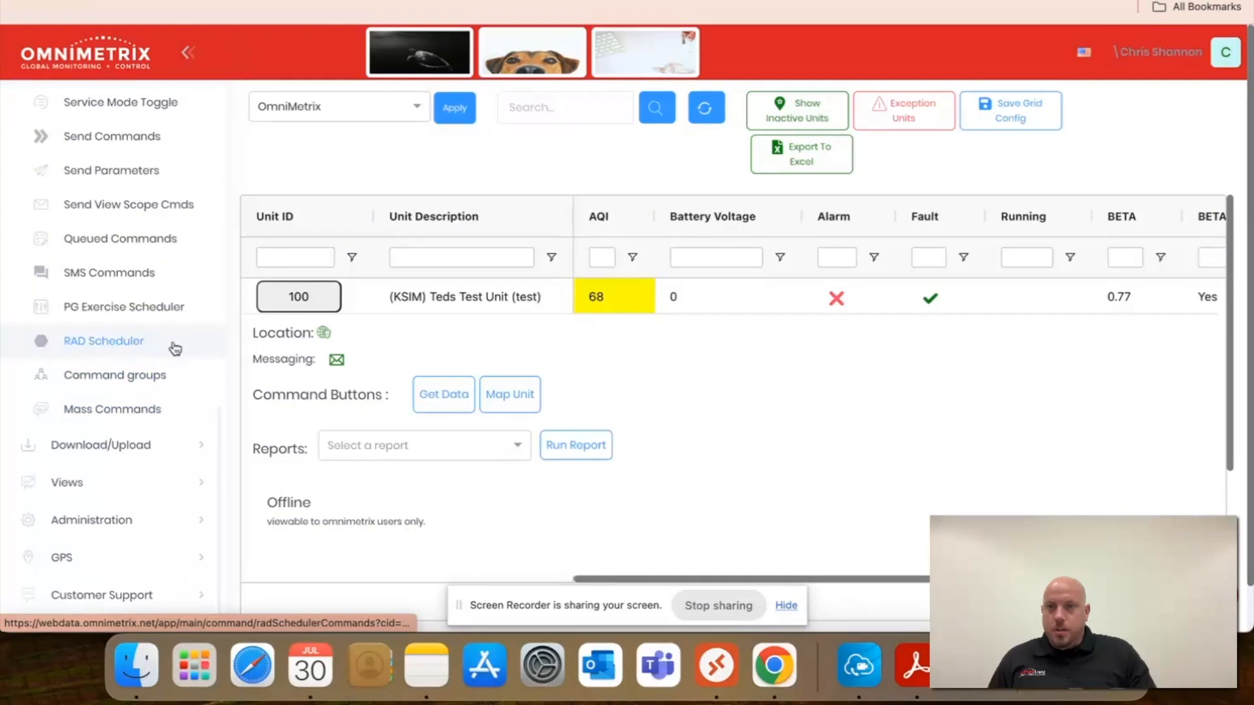
{"action": "scroll", "coordinate": [175, 349], "scroll_direction": "up", "scroll_amount": 1}
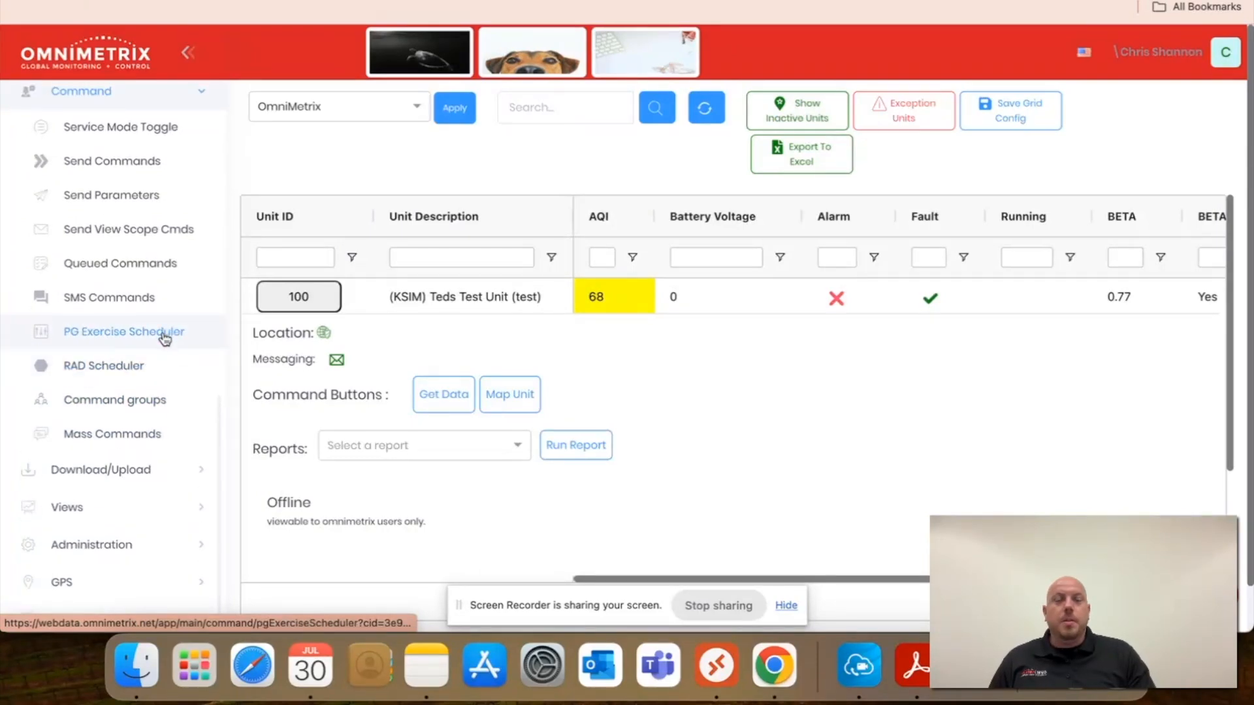
{"action": "left_click", "coordinate": [163, 334]}
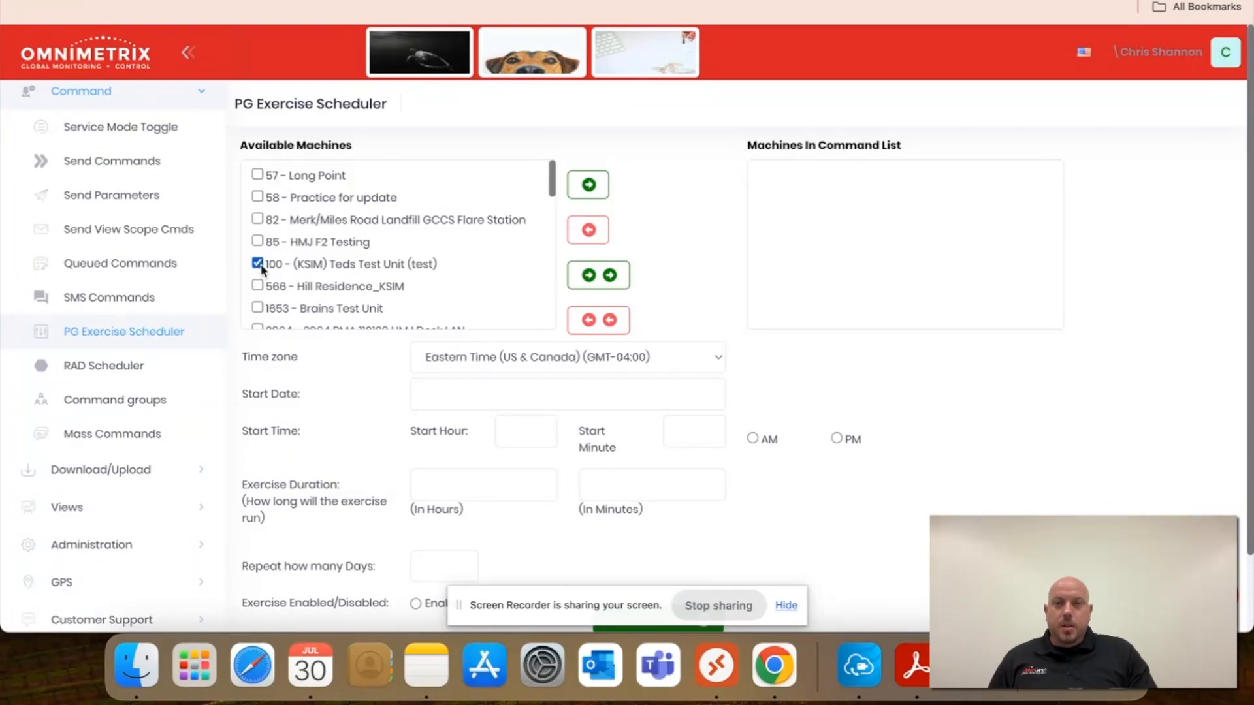
{"action": "left_click", "coordinate": [602, 192]}
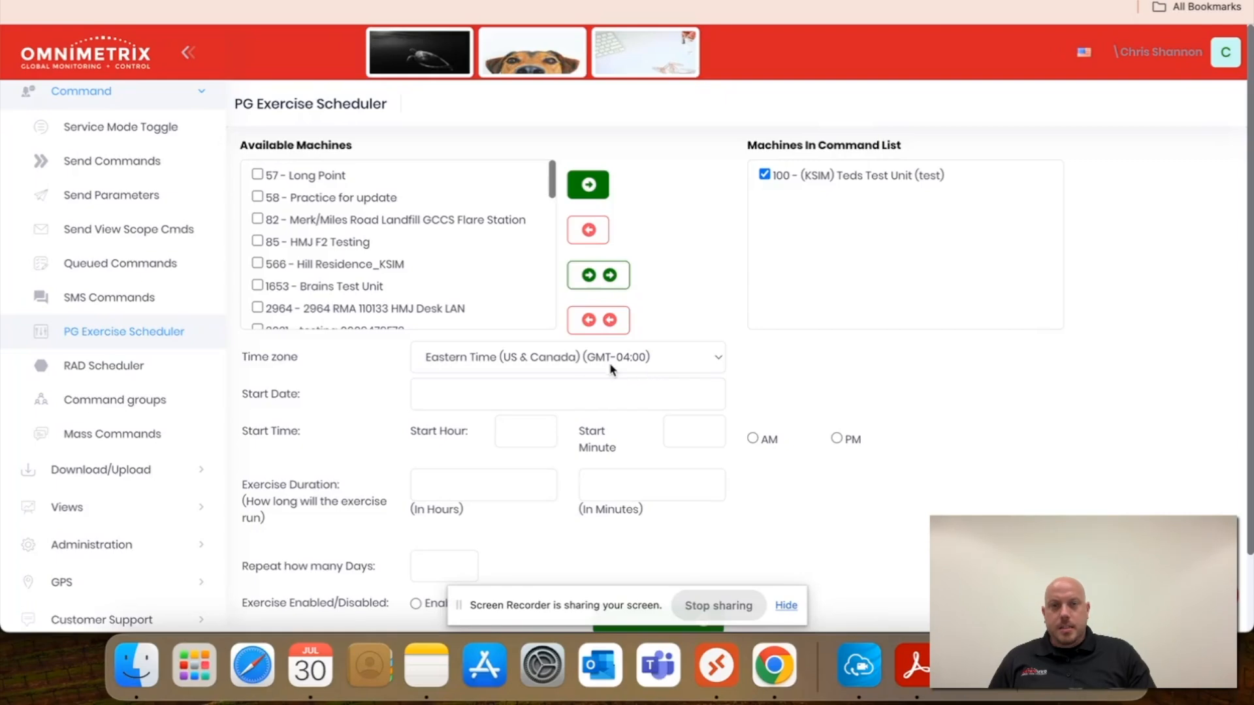
Set the exercise start date to 08/01/2024 and the start time to 8:00 AM
{"action": "left_click", "coordinate": [571, 400]}
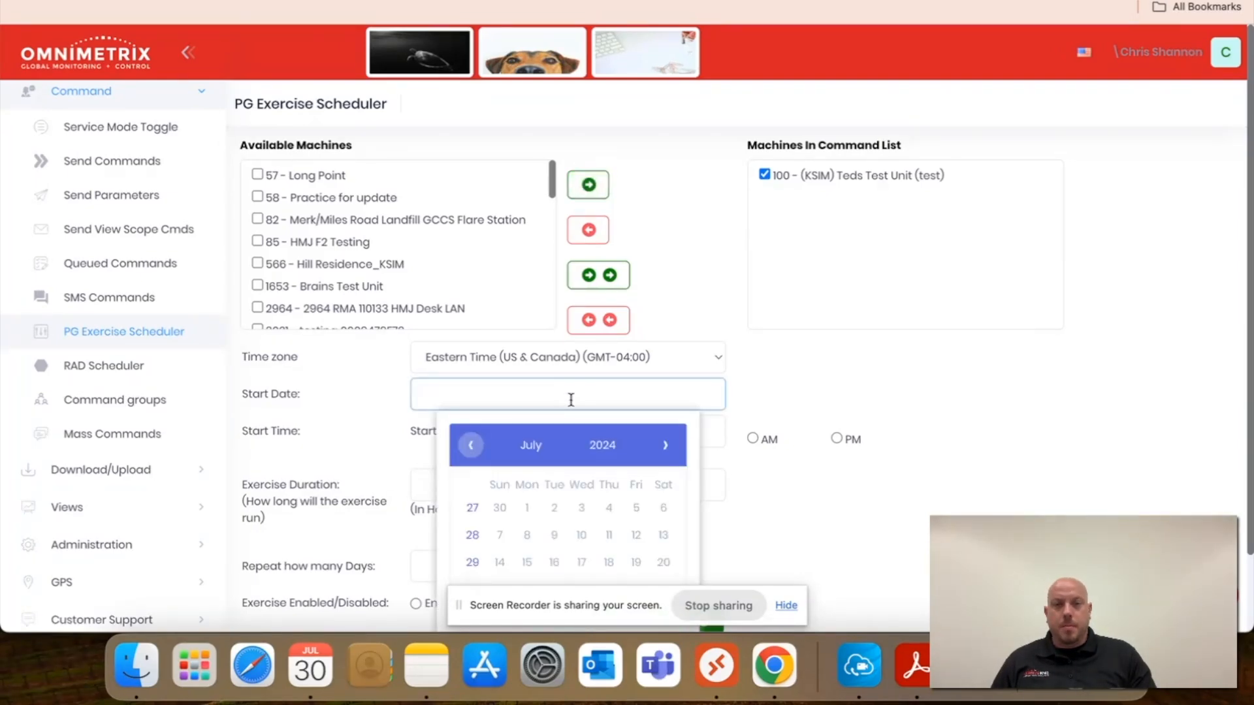
{"action": "scroll", "coordinate": [571, 400], "scroll_direction": "down", "scroll_amount": 3}
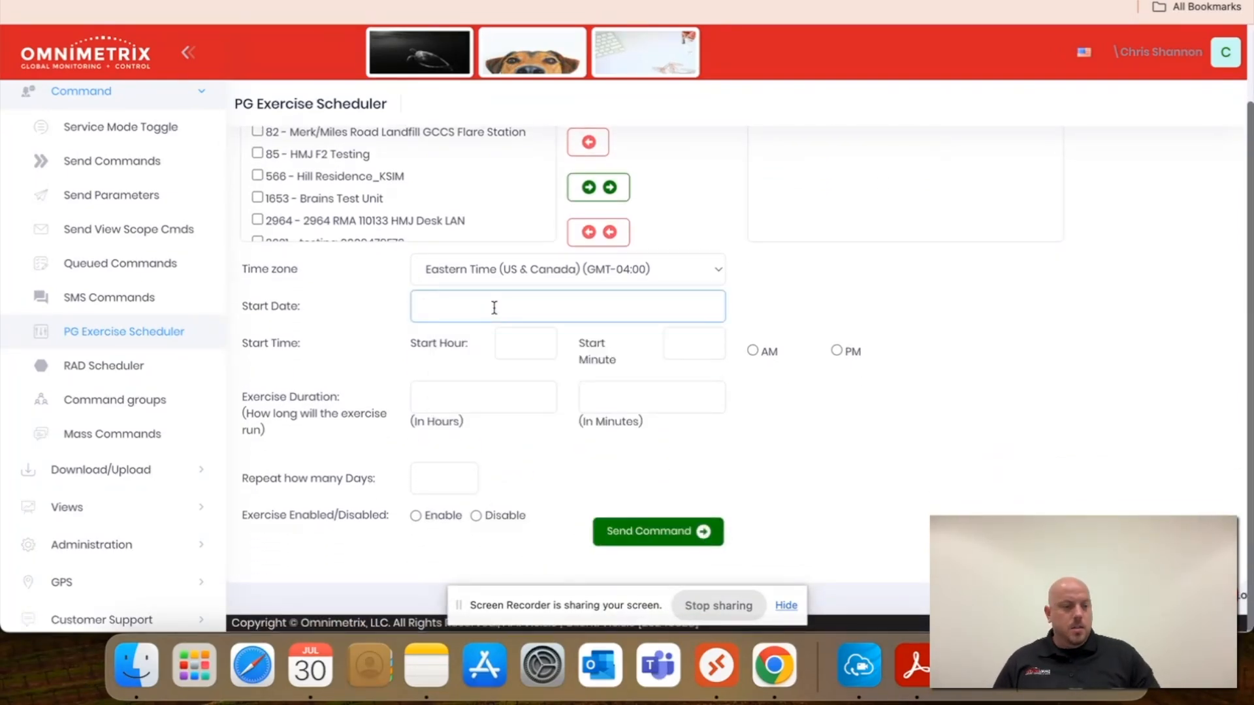
{"action": "type", "text": "08/01/2024"}
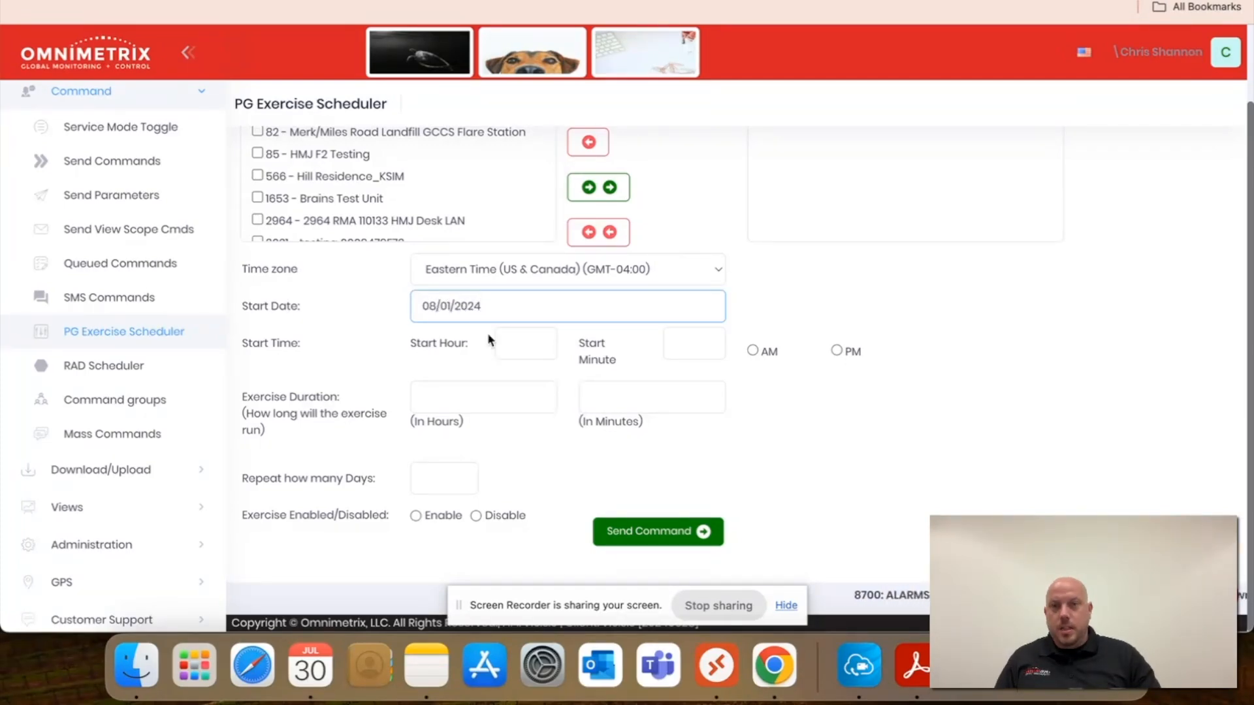
{"action": "left_click", "coordinate": [514, 337]}
{"action": "type", "text": "8"}
{"action": "left_click", "coordinate": [692, 343]}
{"action": "type", "text": "00"}
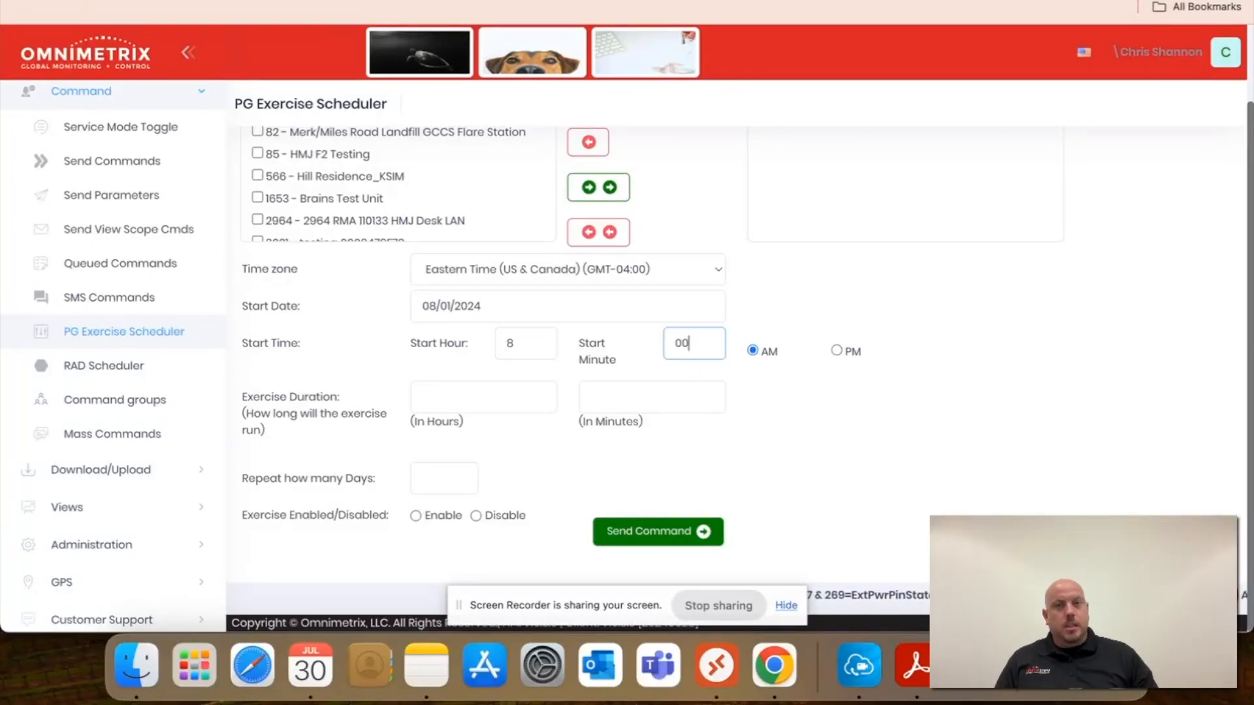
Set the exercise duration to 1 hour with a repeat interval of 1 day, and set the exercise to enabled
{"action": "left_click", "coordinate": [514, 397]}
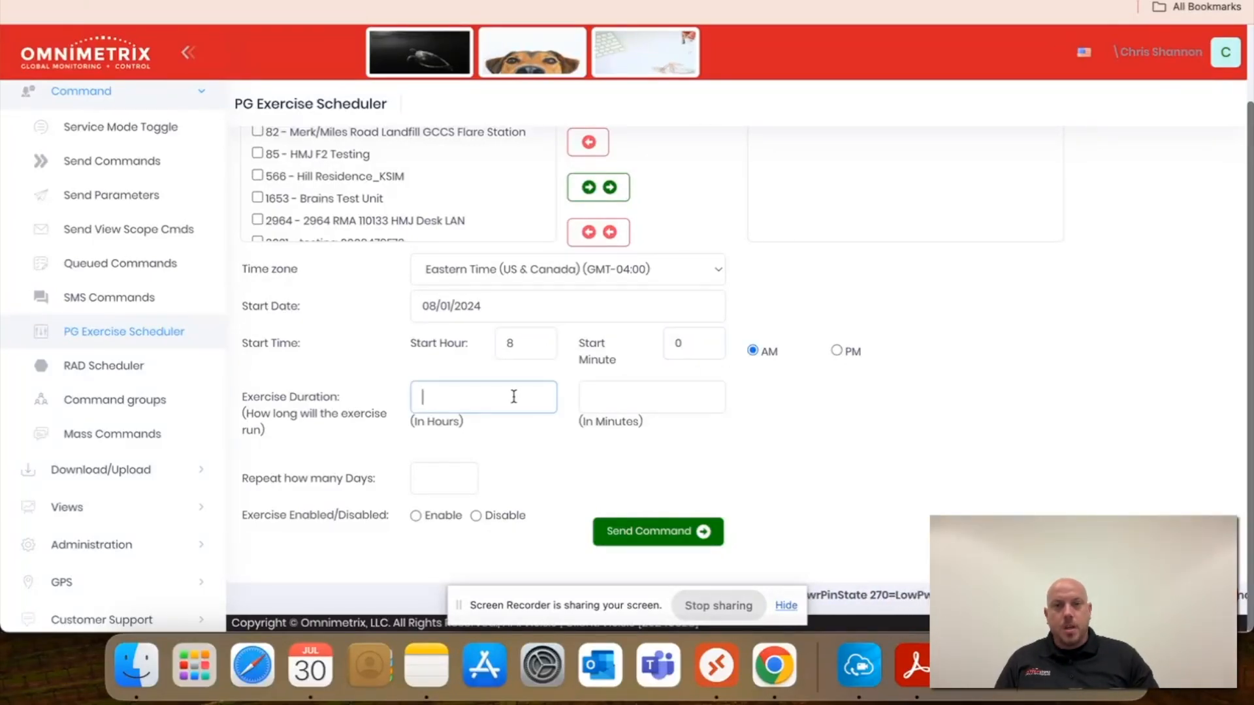
{"action": "type", "text": "1"}
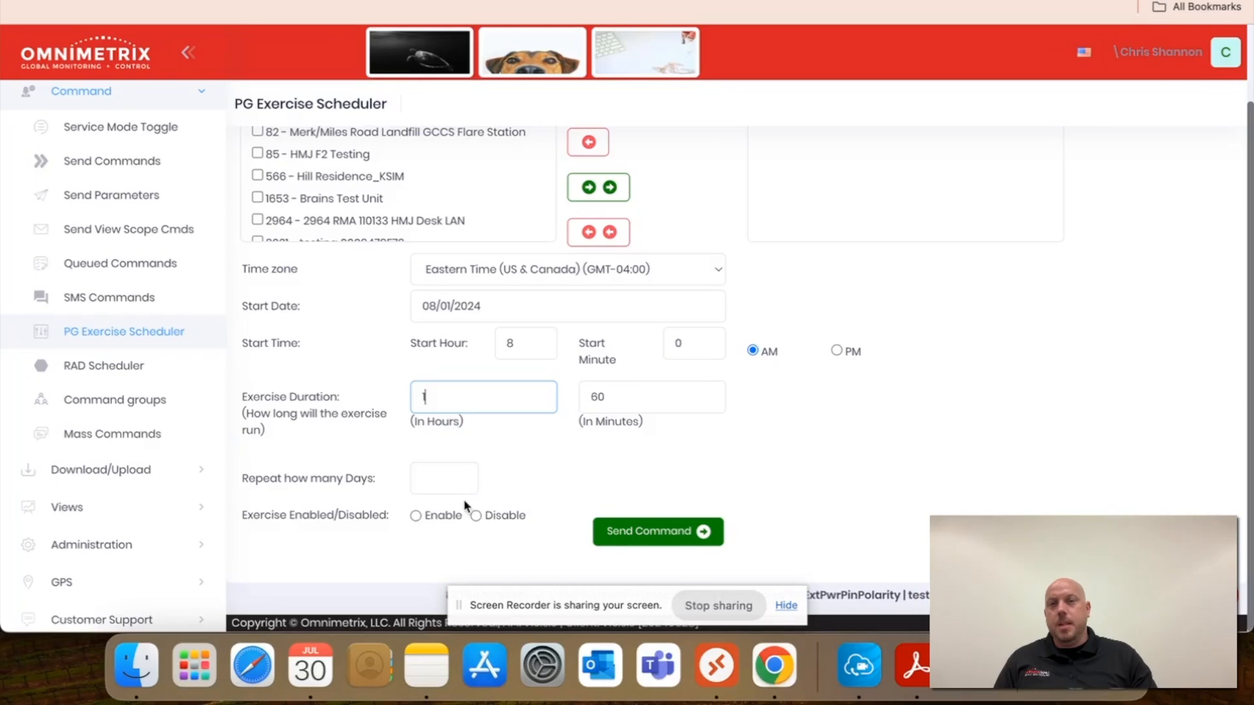
{"action": "left_click", "coordinate": [440, 481]}
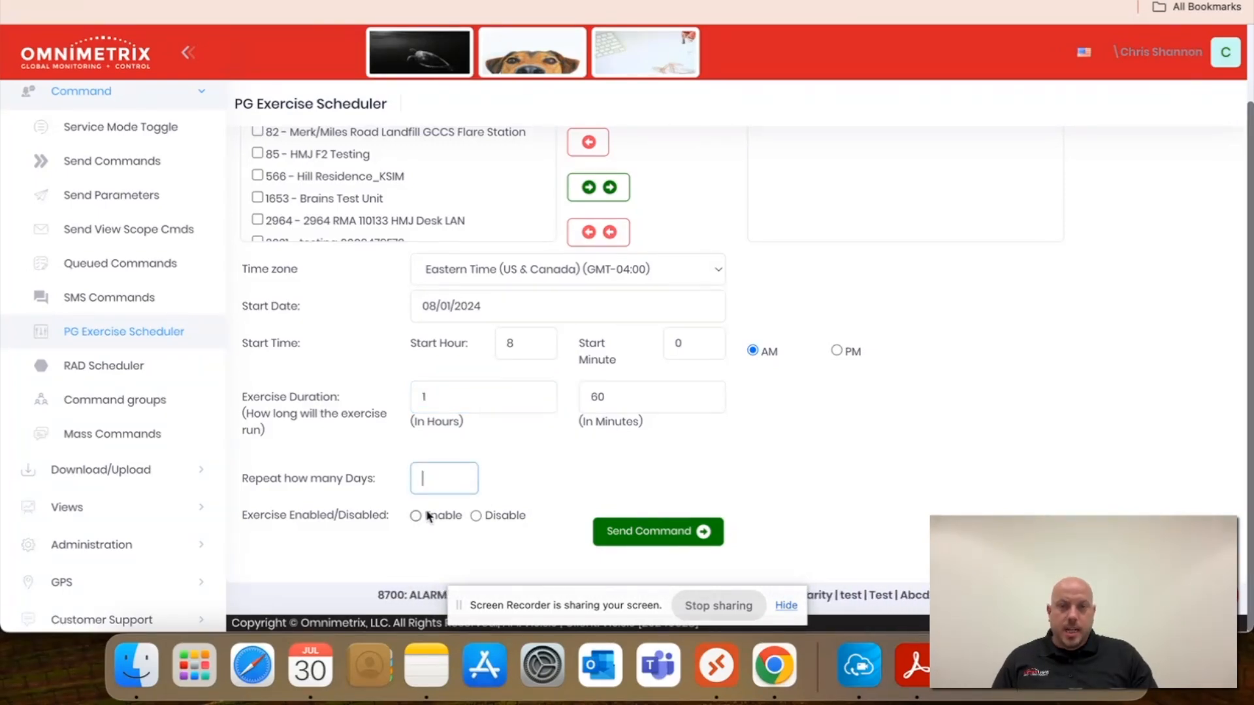
{"action": "type", "text": "1"}
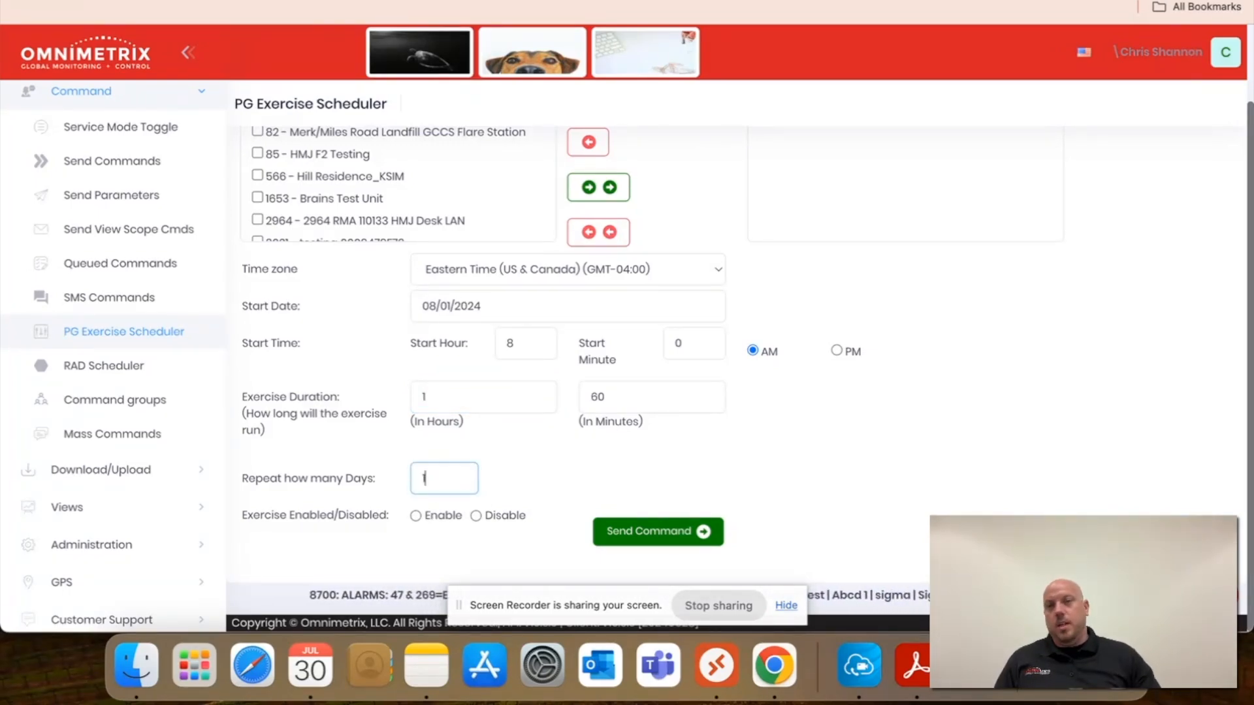
{"action": "left_click", "coordinate": [416, 516]}
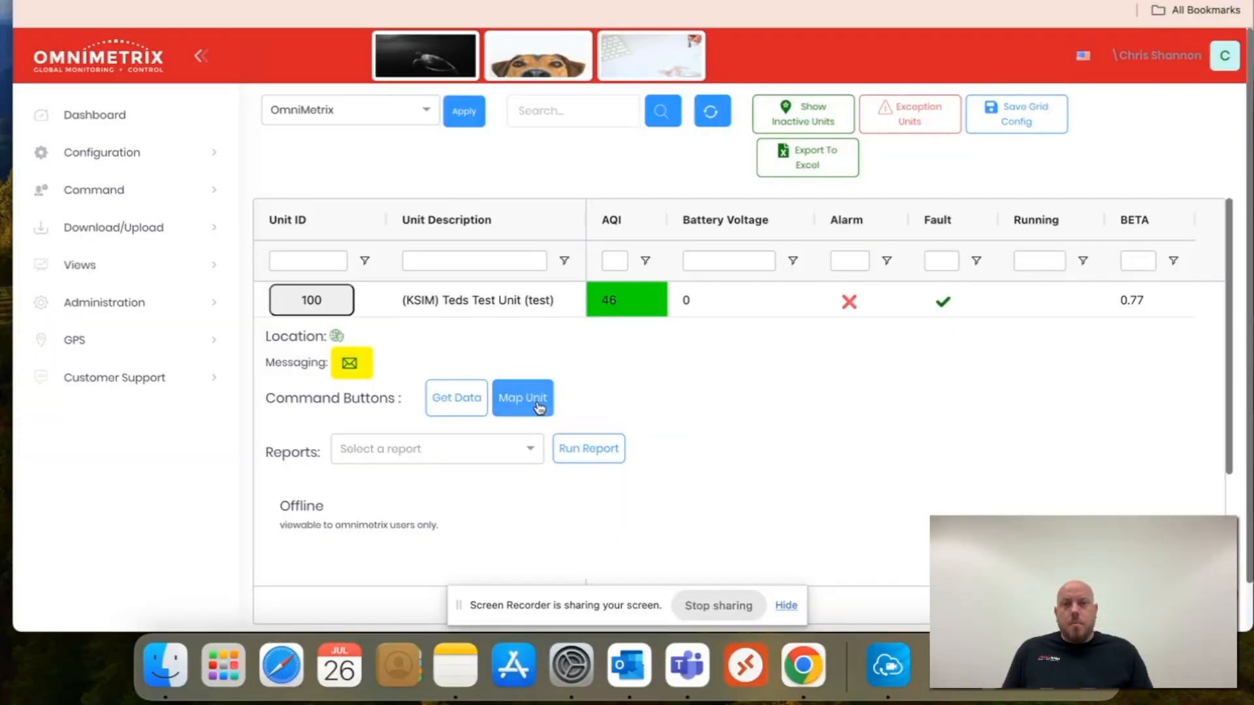
Map unit 100 with the AQI overlay turned on and examine the air quality zones across the western, central and eastern United States
{"action": "left_click", "coordinate": [534, 408]}
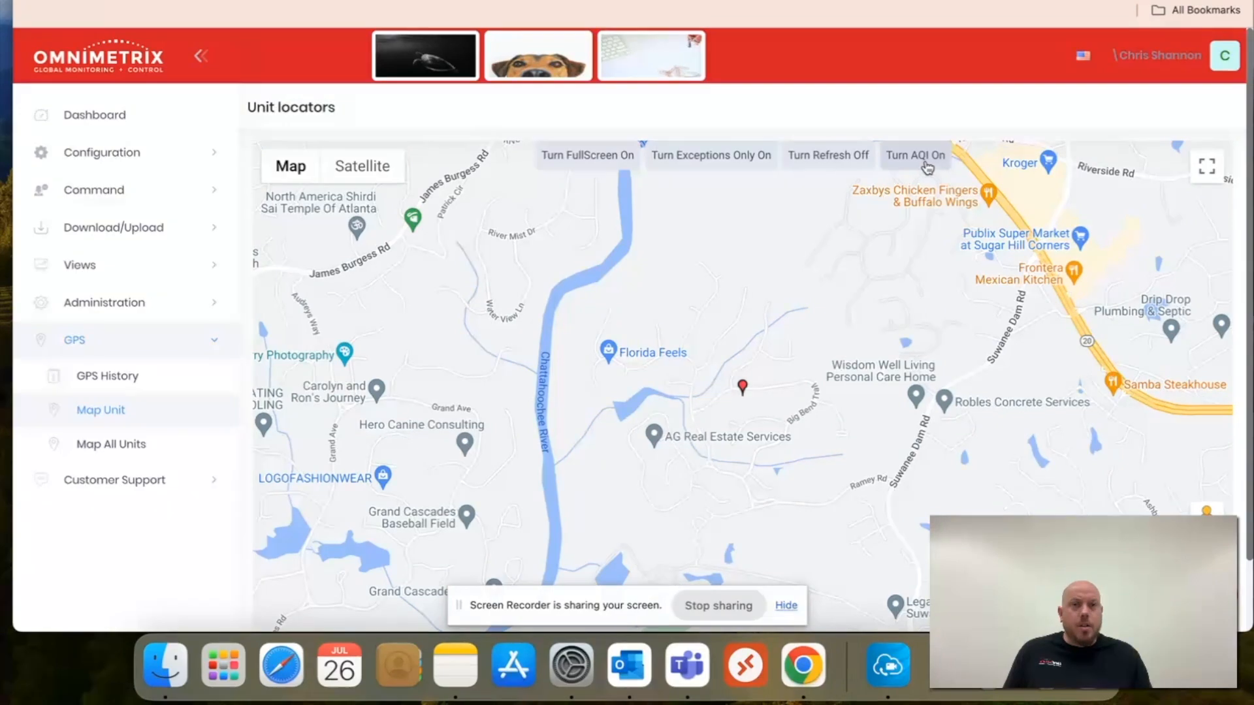
{"action": "left_click", "coordinate": [927, 168]}
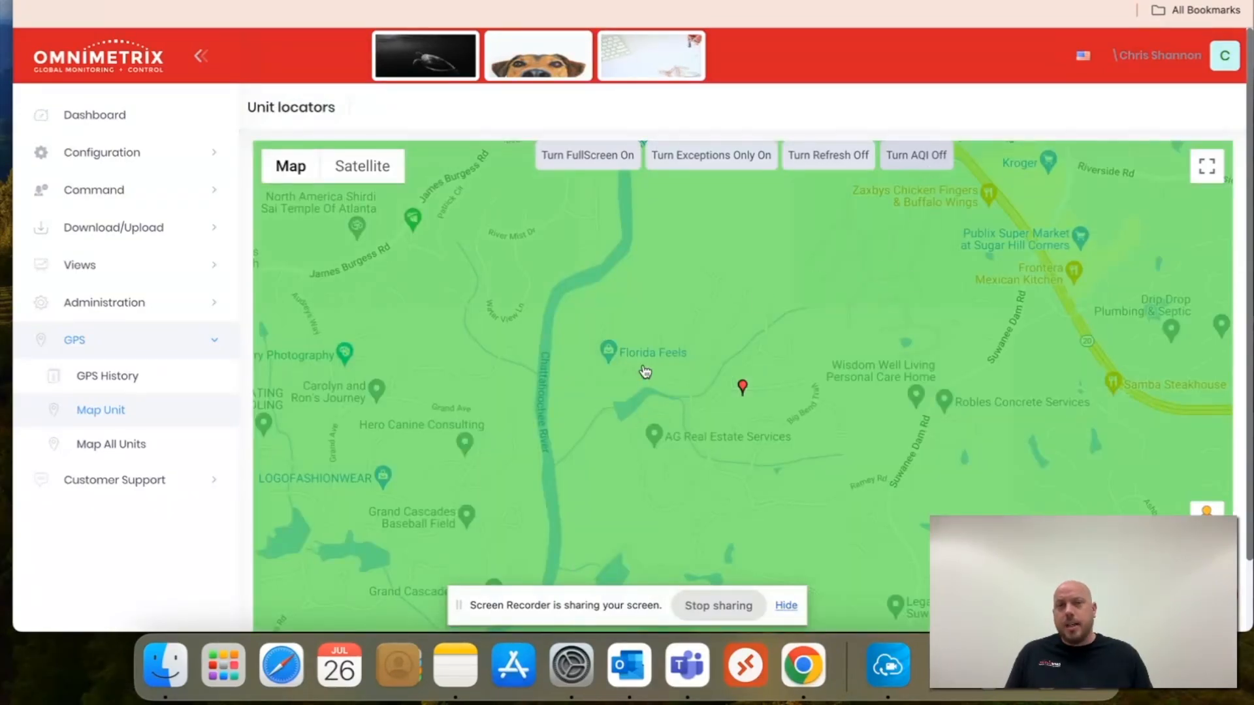
{"action": "scroll", "coordinate": [646, 371], "scroll_direction": "down", "scroll_amount": 6}
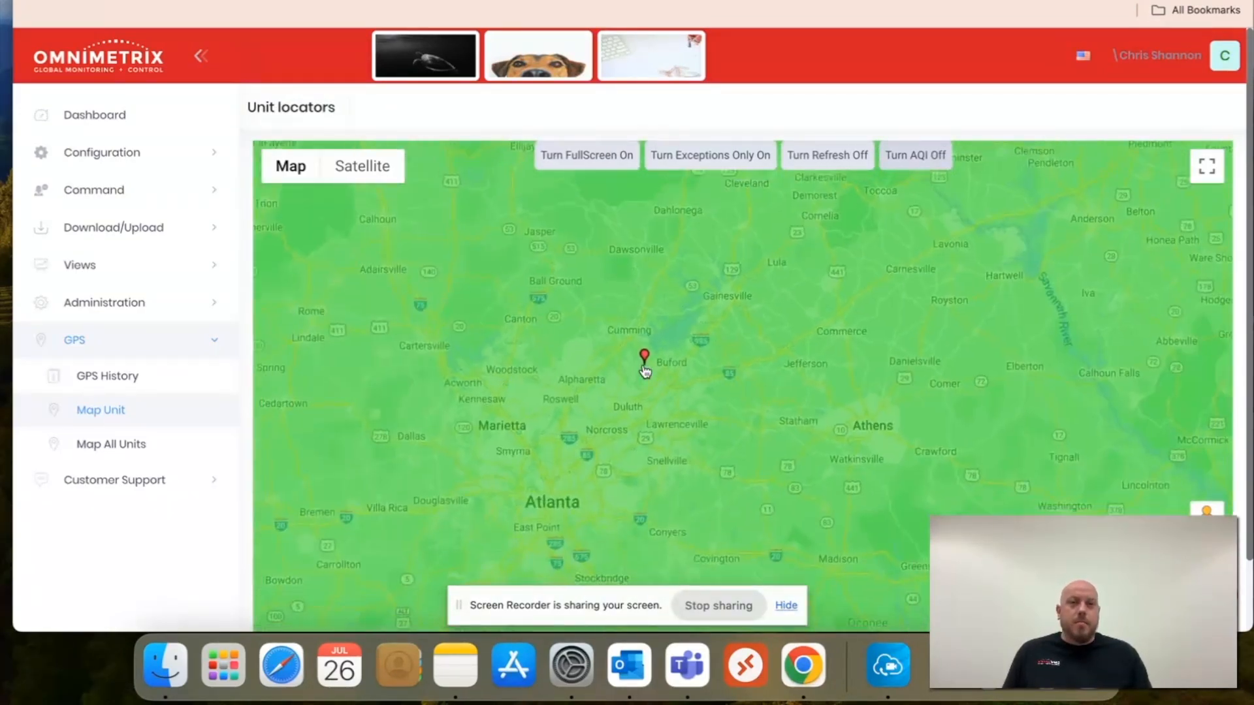
{"action": "scroll", "coordinate": [645, 372], "scroll_direction": "down", "scroll_amount": 5}
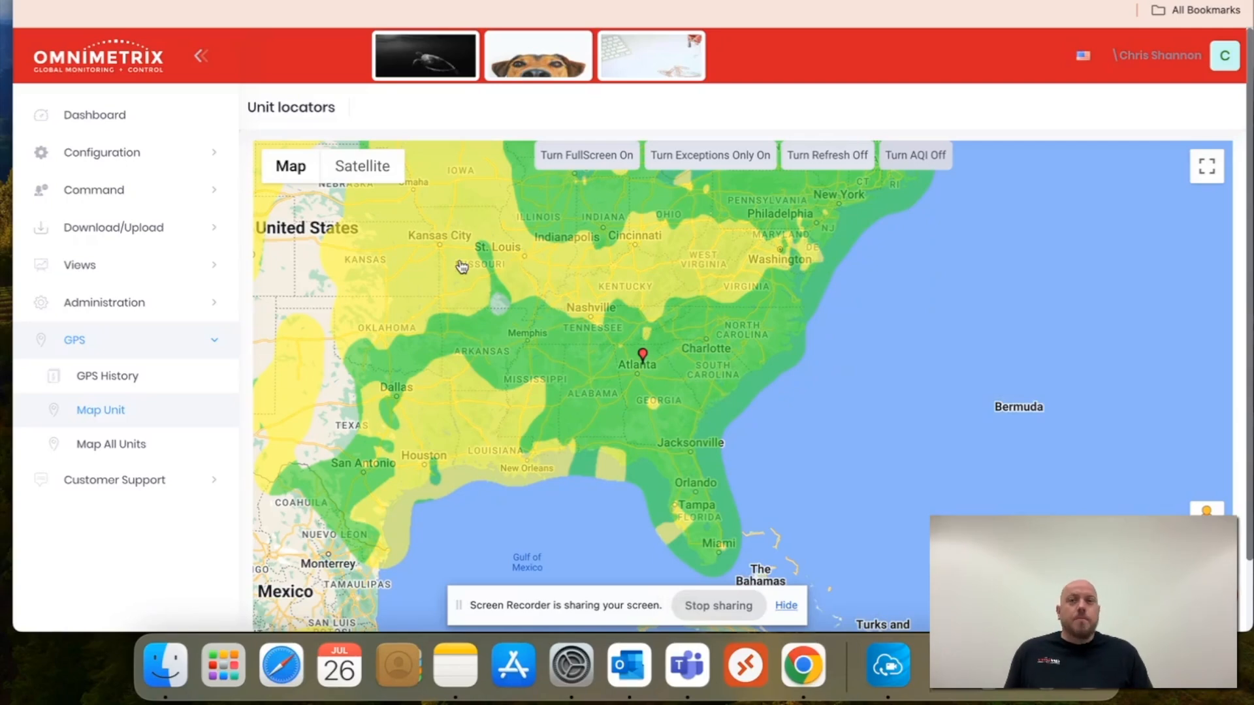
{"action": "left_click_drag", "start_coordinate": [462, 266], "coordinate": [902, 369]}
{"action": "left_click_drag", "start_coordinate": [601, 285], "coordinate": [794, 333]}
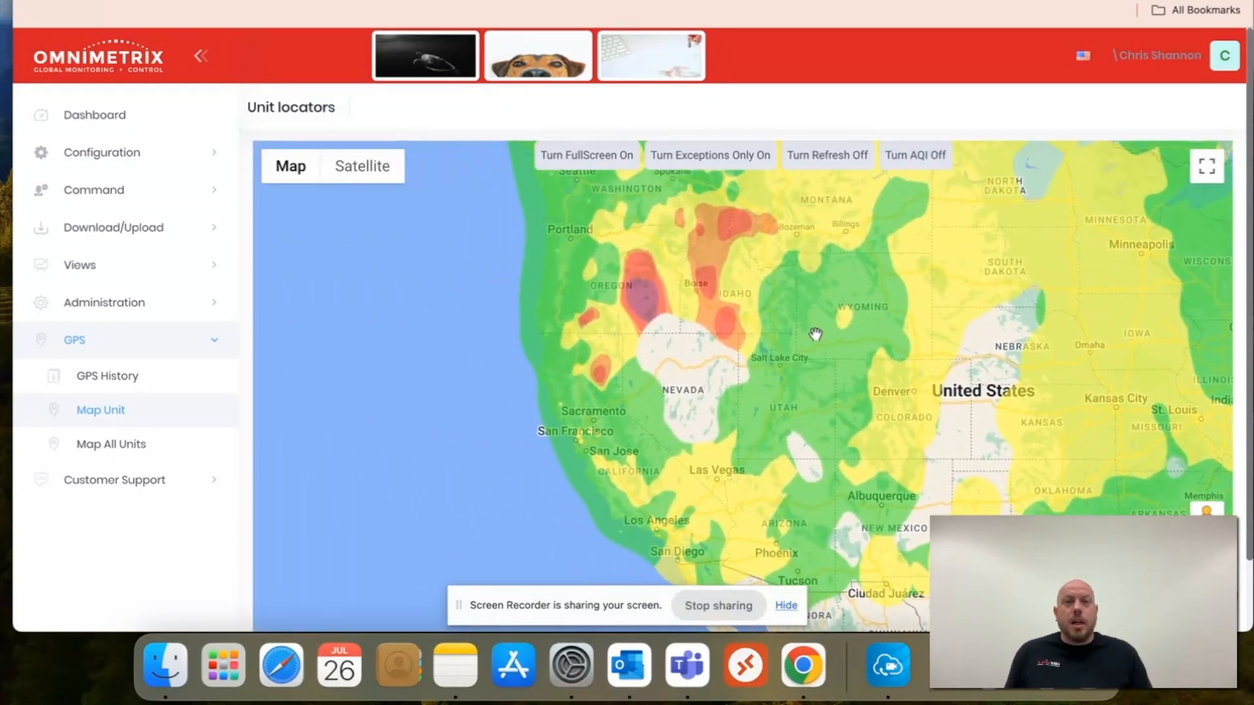
{"action": "left_click_drag", "start_coordinate": [728, 307], "coordinate": [751, 335]}
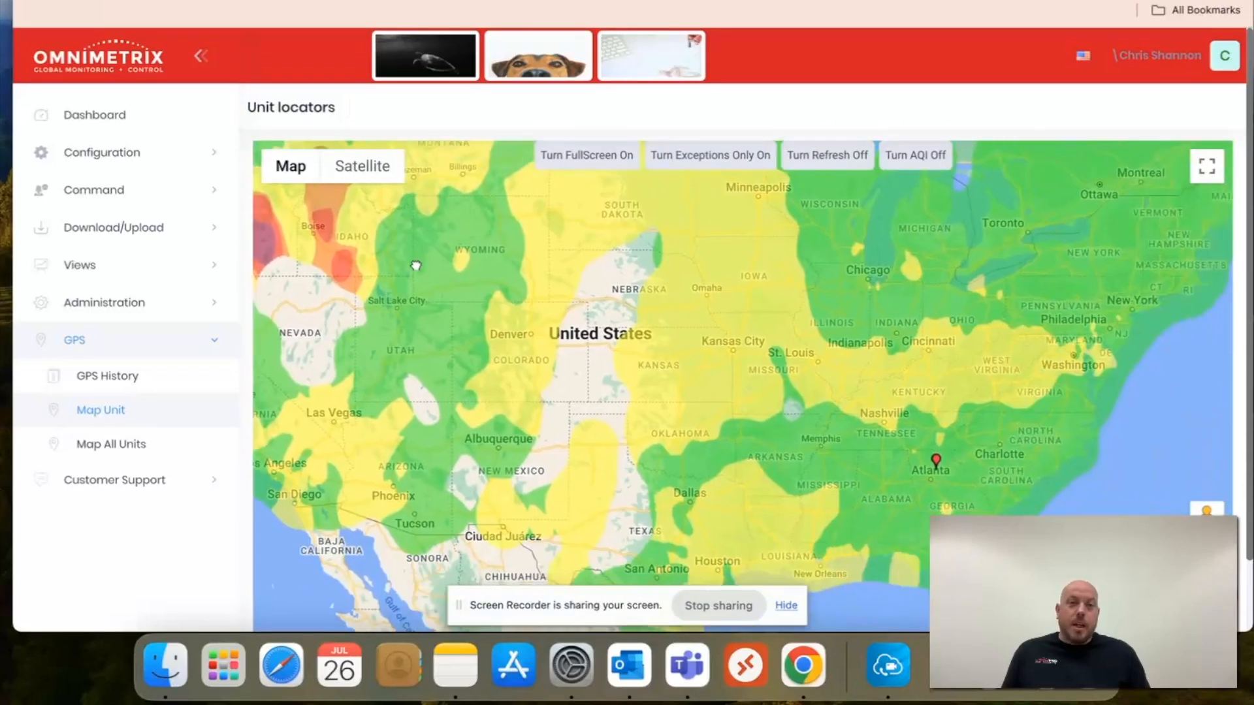
{"action": "left_click_drag", "start_coordinate": [866, 380], "coordinate": [681, 340]}
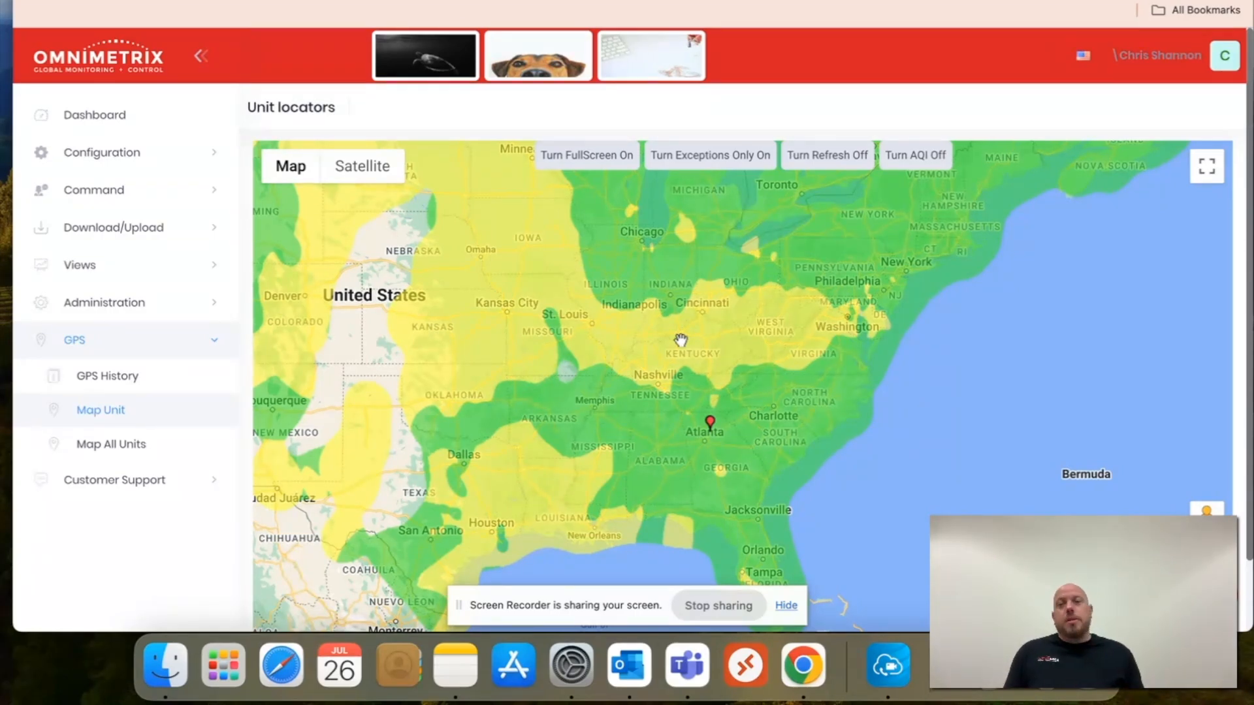
Show the available Customer Support options
{"action": "left_click", "coordinate": [143, 482]}
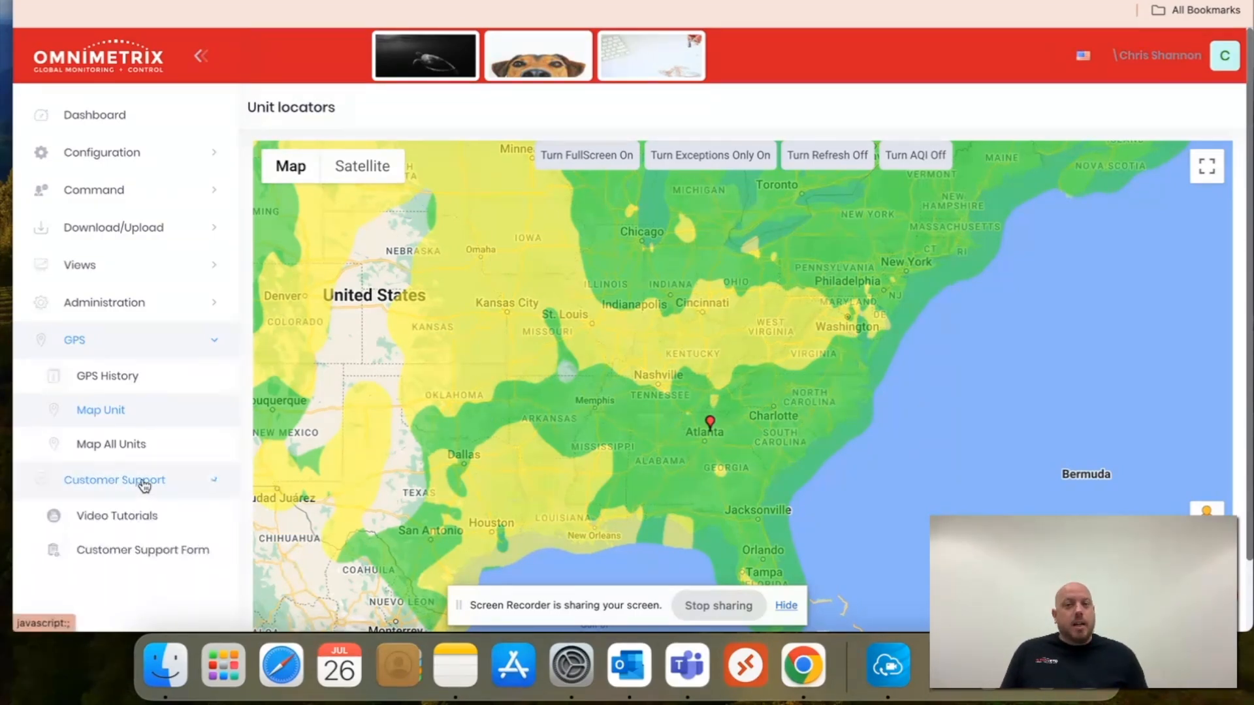